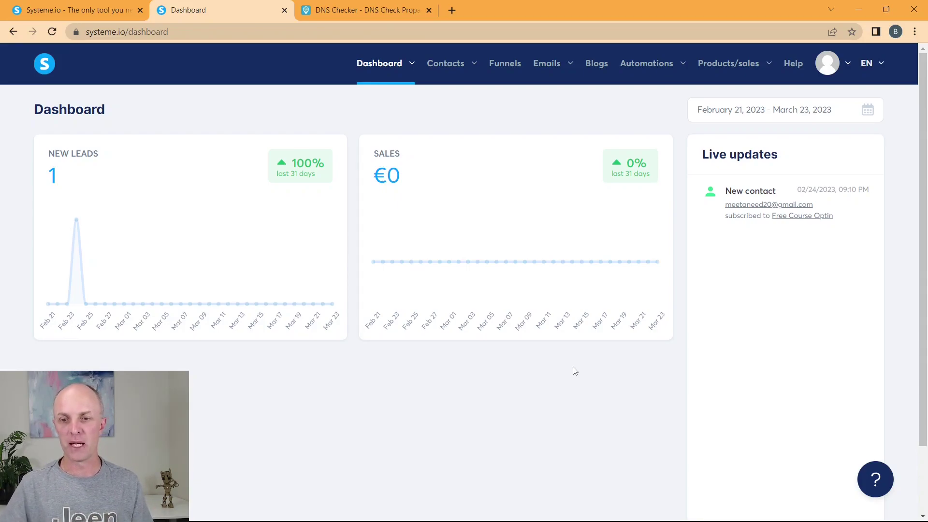
Step: Go from the account menu to Settings > Mailing settings and scroll down to the empty Domains list
{"action": "left_click", "coordinate": [849, 65]}
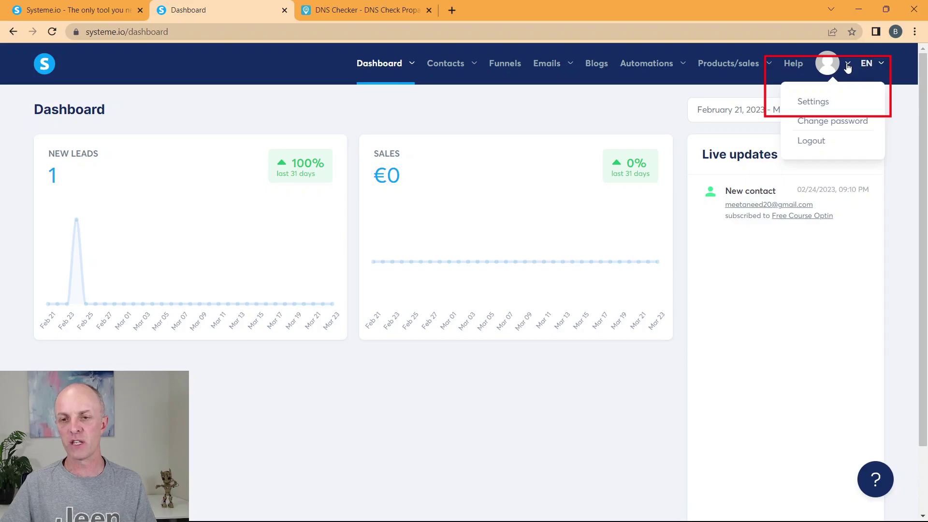
{"action": "left_click", "coordinate": [815, 105]}
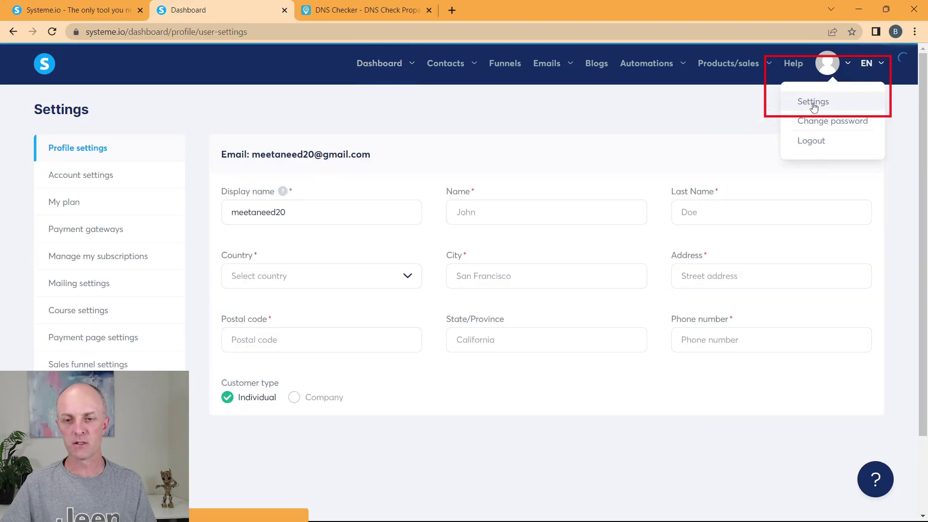
{"action": "left_click", "coordinate": [85, 286]}
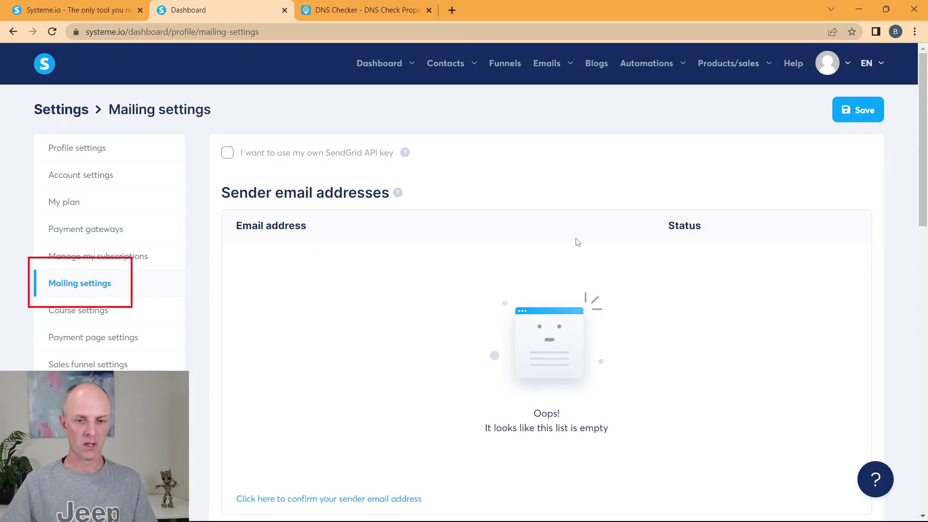
{"action": "scroll", "coordinate": [459, 242], "scroll_direction": "down", "scroll_amount": 10}
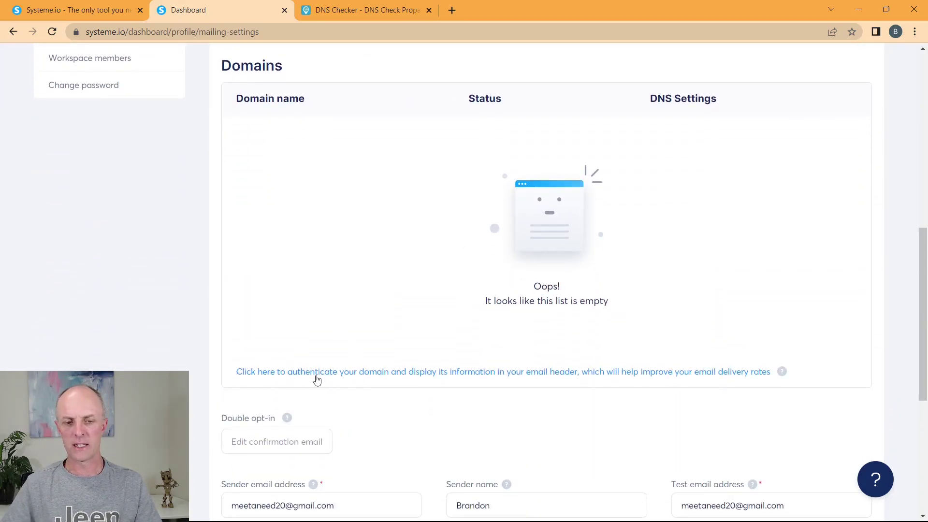
Step: Submit brandonskene.com as a new sending domain to authenticate
{"action": "left_click", "coordinate": [347, 374]}
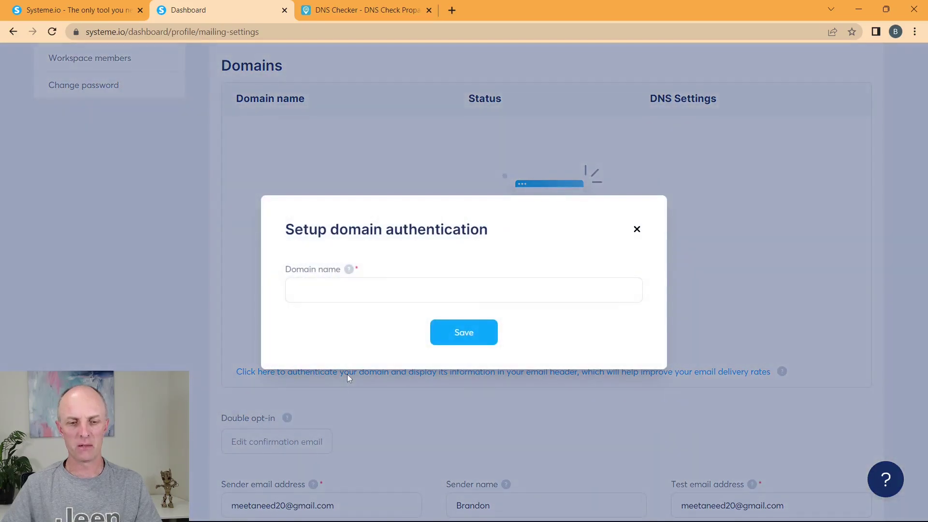
{"action": "left_click", "coordinate": [342, 288]}
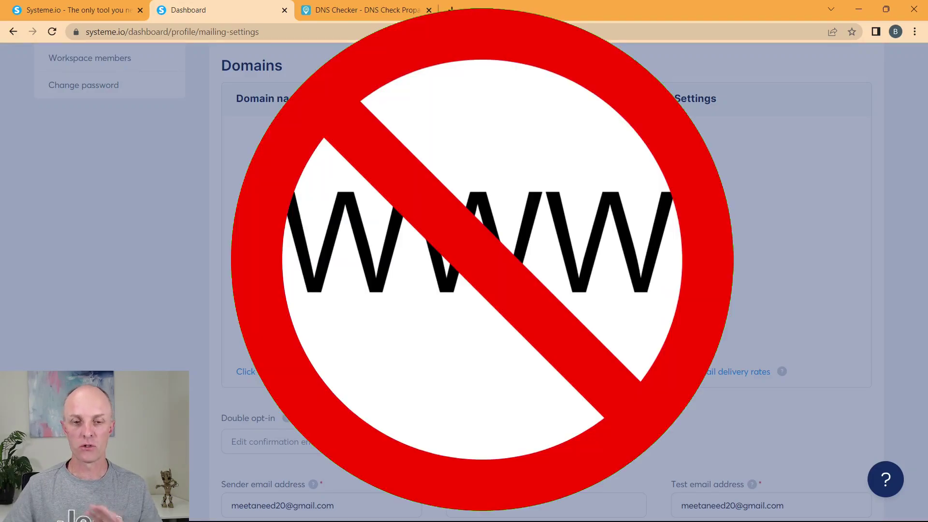
{"action": "type", "text": "bra"}
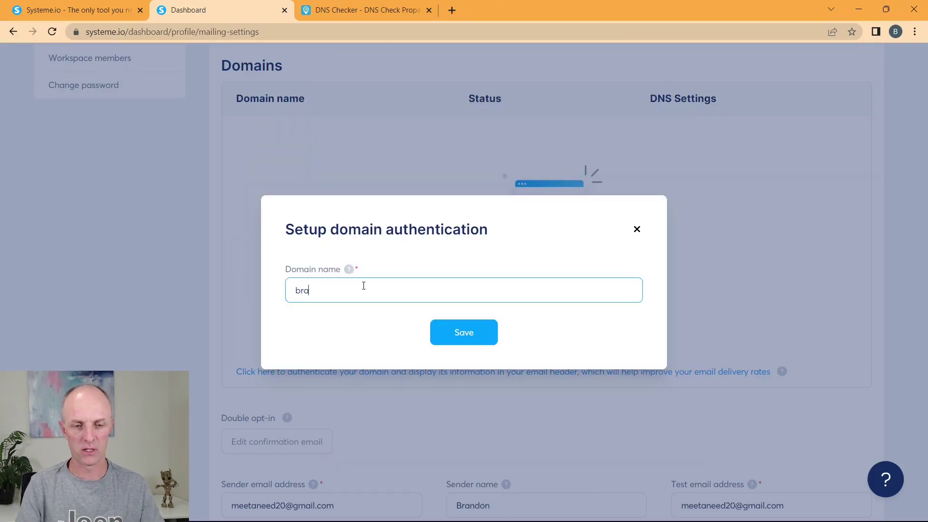
{"action": "type", "text": "ndonskene"}
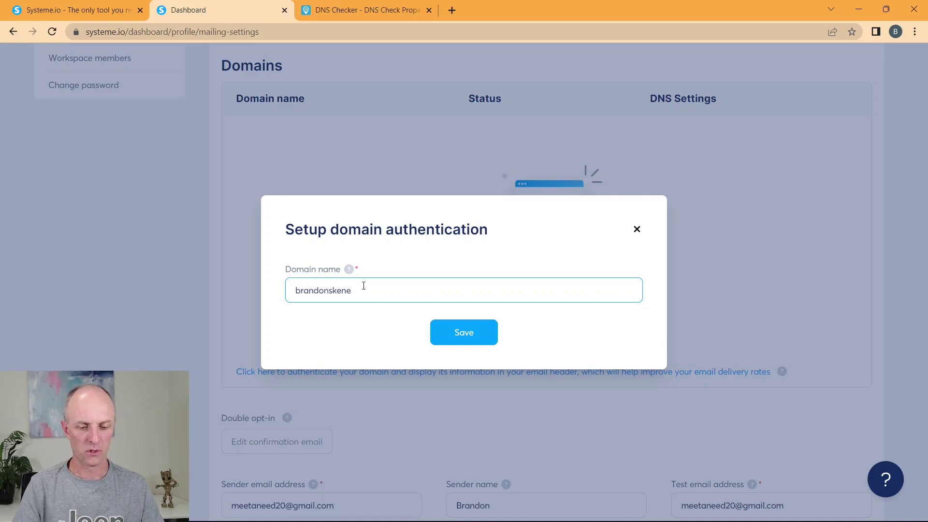
{"action": "type", "text": ".com"}
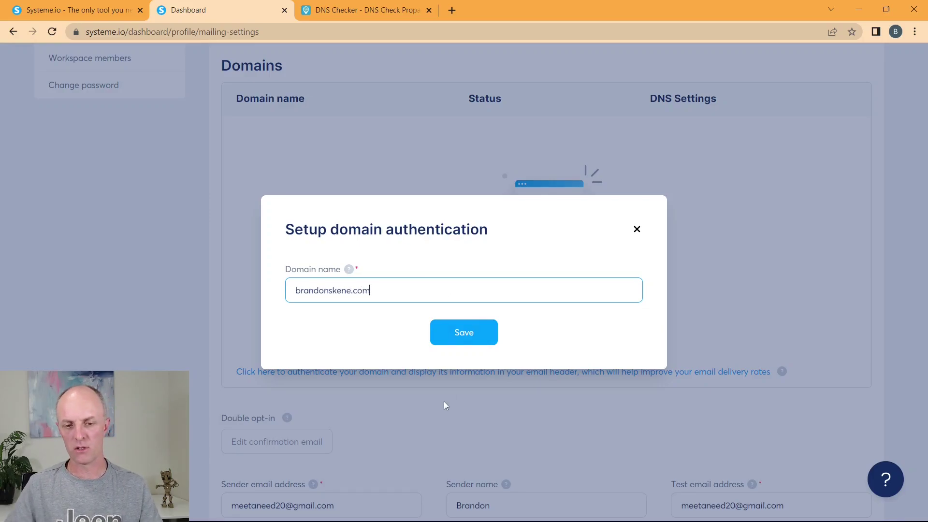
{"action": "left_click", "coordinate": [468, 338]}
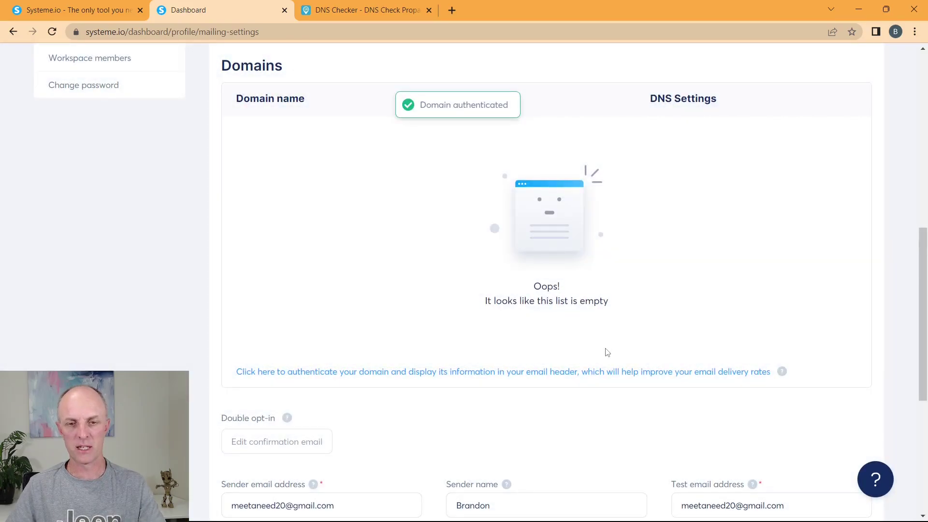
Step: Reload Mailing settings and show the three CNAME records brandonskene.com requires
{"action": "scroll", "coordinate": [486, 216], "scroll_direction": "down", "scroll_amount": 4}
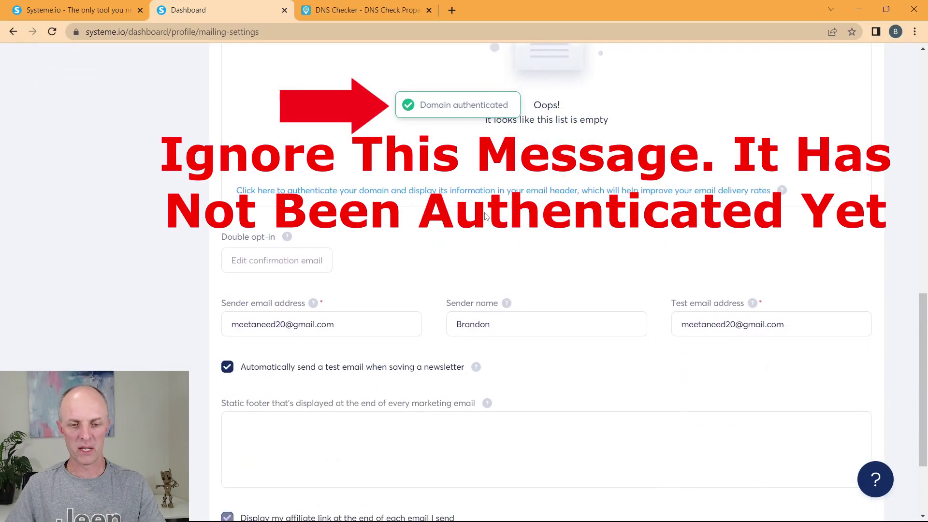
{"action": "scroll", "coordinate": [486, 216], "scroll_direction": "up", "scroll_amount": 10}
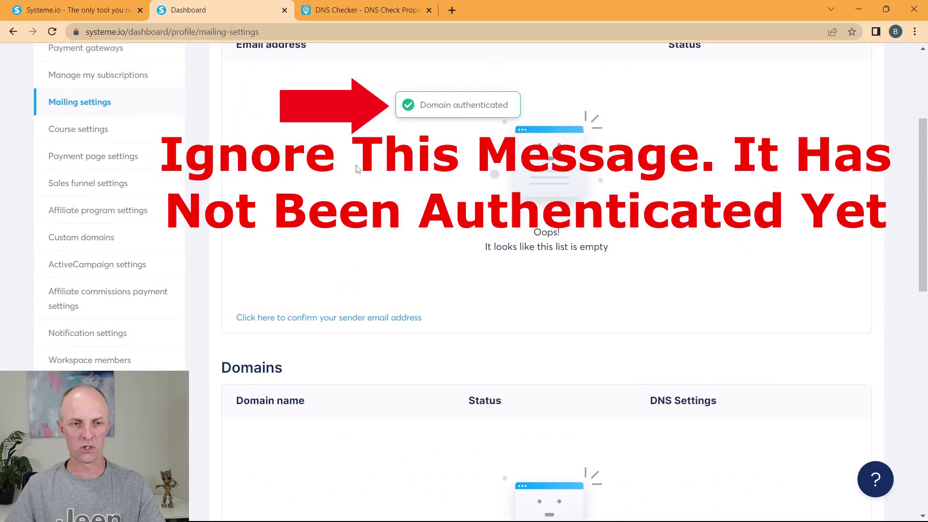
{"action": "key", "text": "F5"}
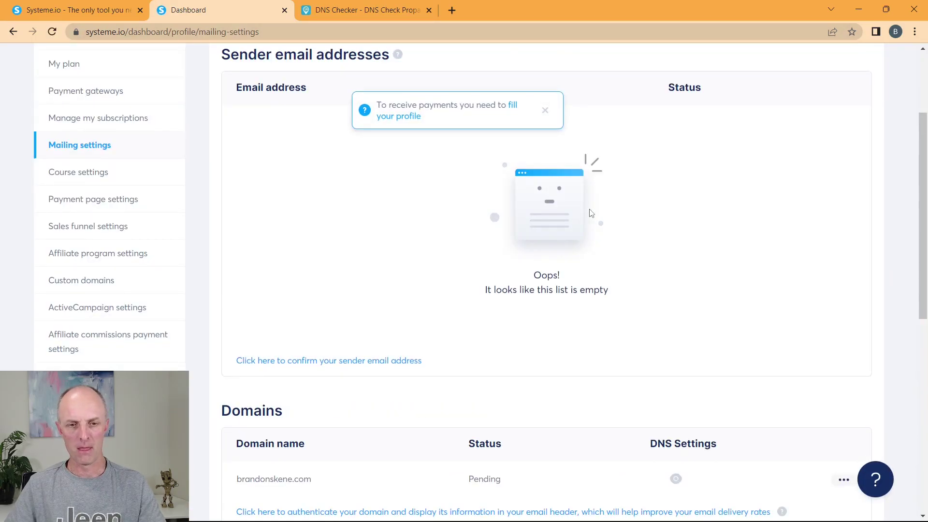
{"action": "scroll", "coordinate": [588, 209], "scroll_direction": "down", "scroll_amount": 5}
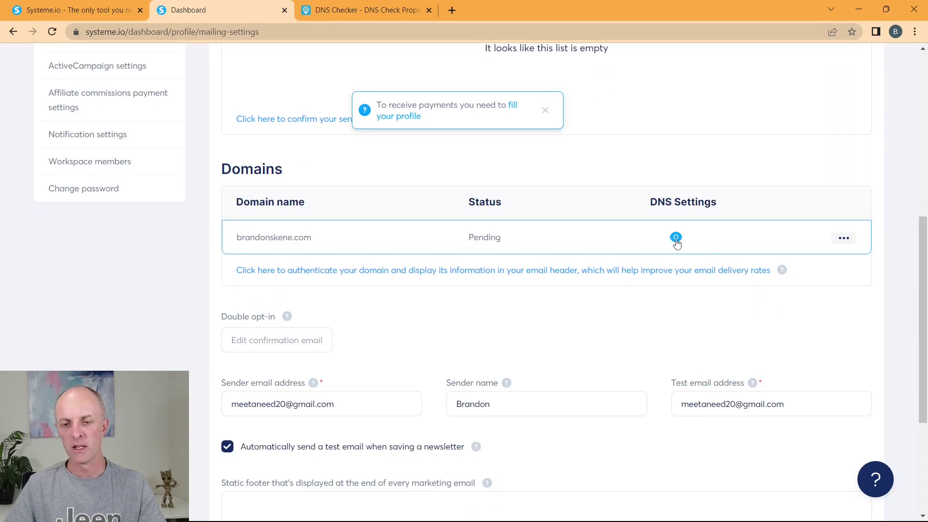
{"action": "left_click", "coordinate": [676, 238]}
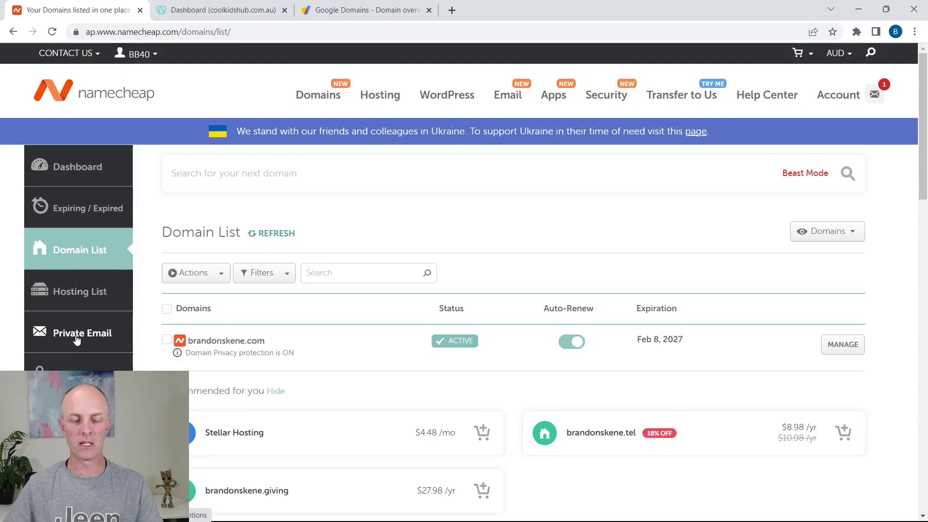
{"action": "left_click", "coordinate": [77, 340]}
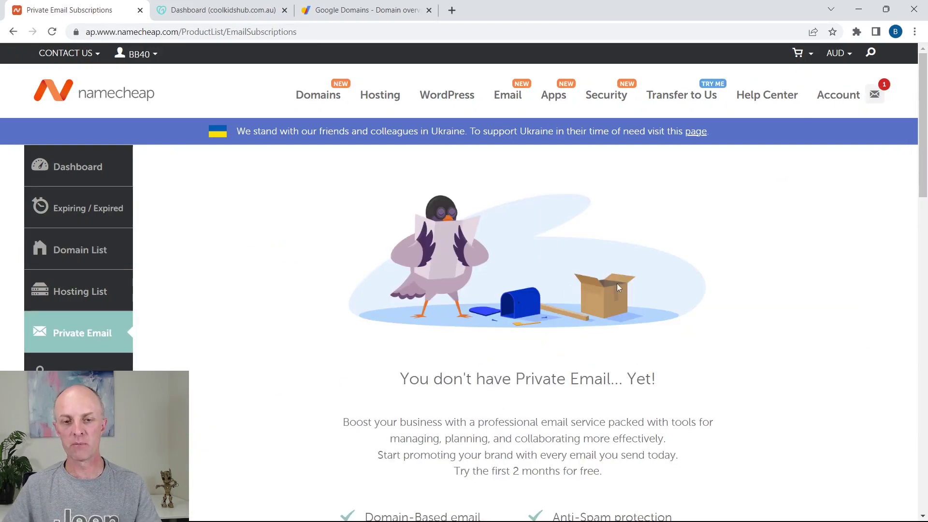
{"action": "scroll", "coordinate": [643, 278], "scroll_direction": "down", "scroll_amount": 3}
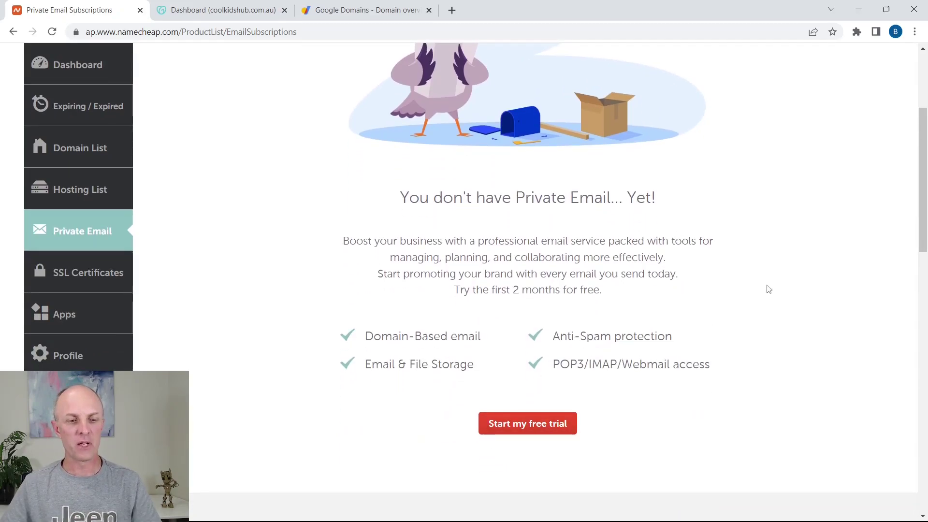
{"action": "scroll", "coordinate": [686, 288], "scroll_direction": "up", "scroll_amount": 3}
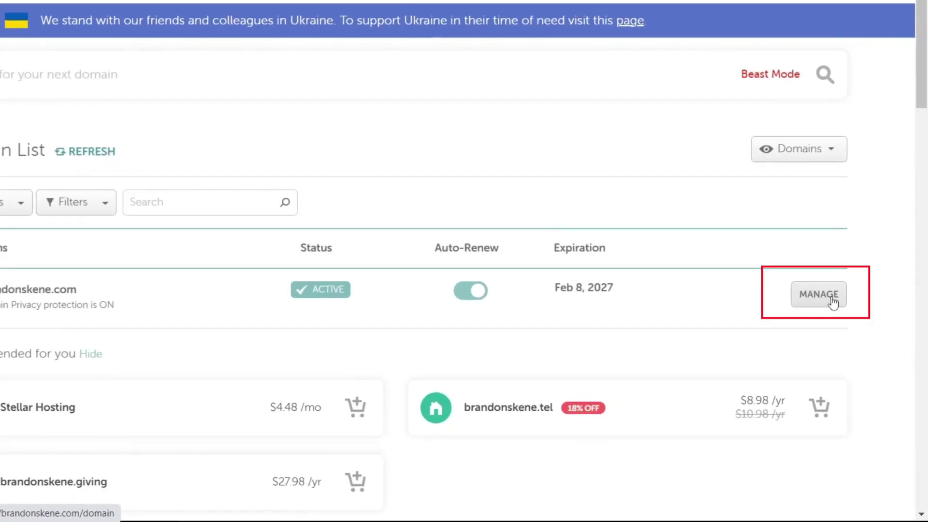
Step: Open Namecheap's Advanced DNS for brandonskene.com and scroll to its host records
{"action": "left_click", "coordinate": [855, 348]}
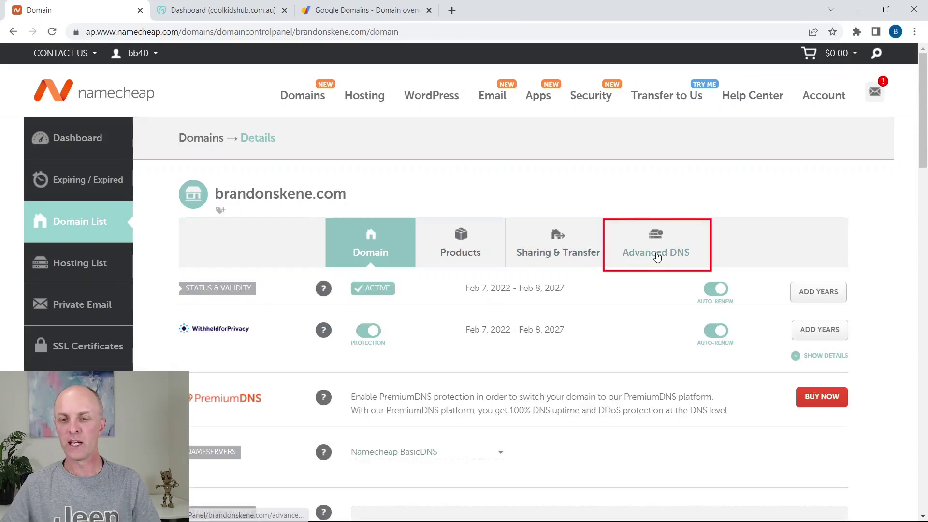
{"action": "left_click", "coordinate": [661, 249]}
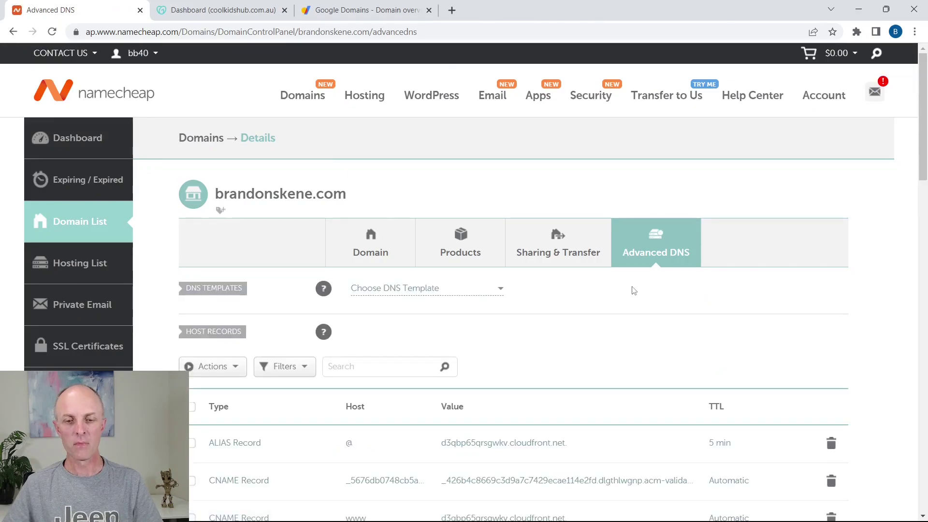
{"action": "scroll", "coordinate": [596, 296], "scroll_direction": "down", "scroll_amount": 5}
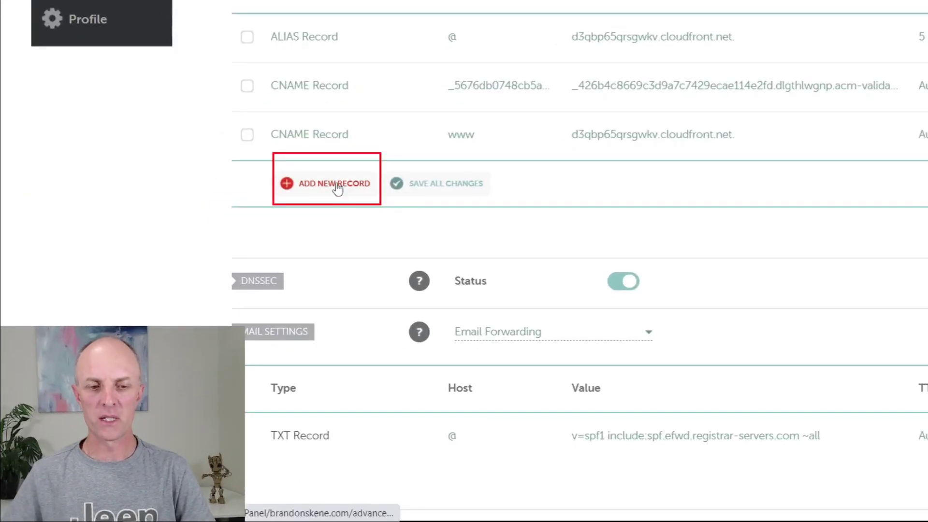
Step: Add a Namecheap CNAME record with host si2525938 and target inbound.systeme.io
{"action": "left_click", "coordinate": [270, 315]}
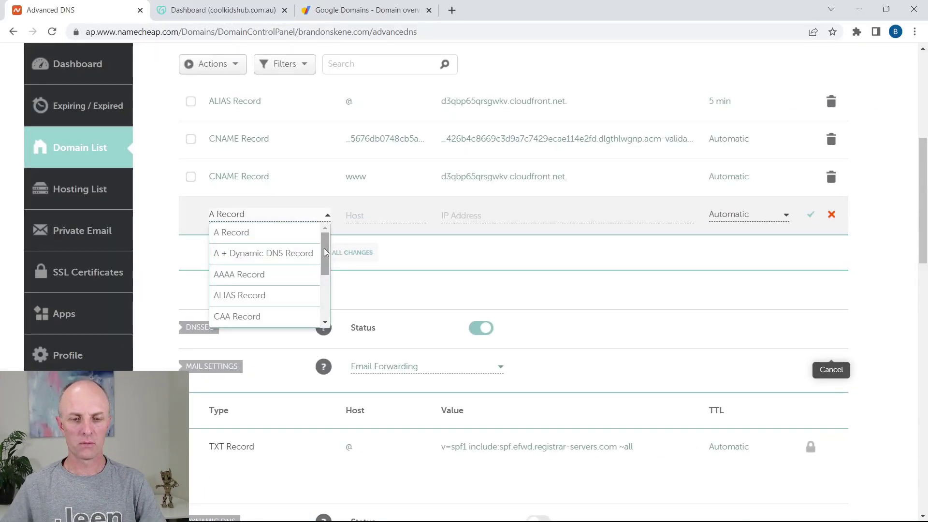
{"action": "left_click_drag", "start_coordinate": [325, 255], "coordinate": [324, 289]}
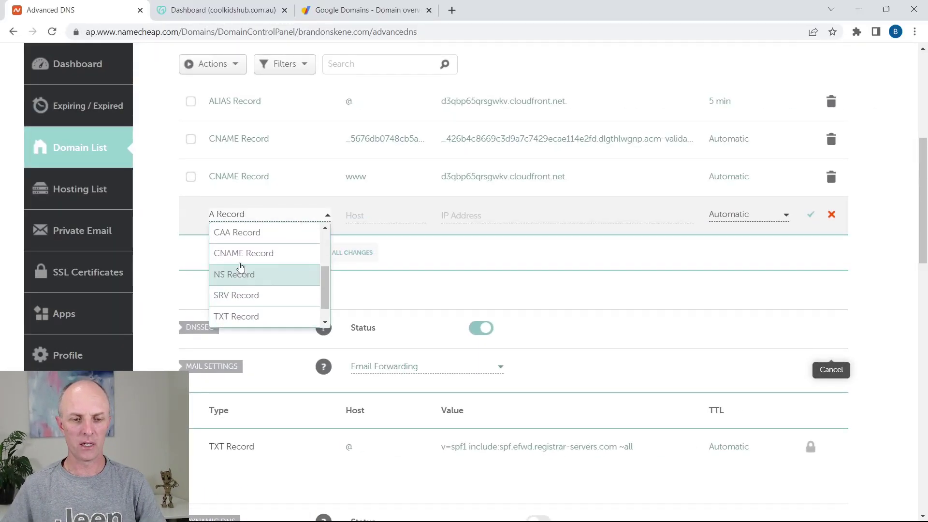
{"action": "left_click", "coordinate": [241, 260]}
{"action": "left_click", "coordinate": [352, 215]}
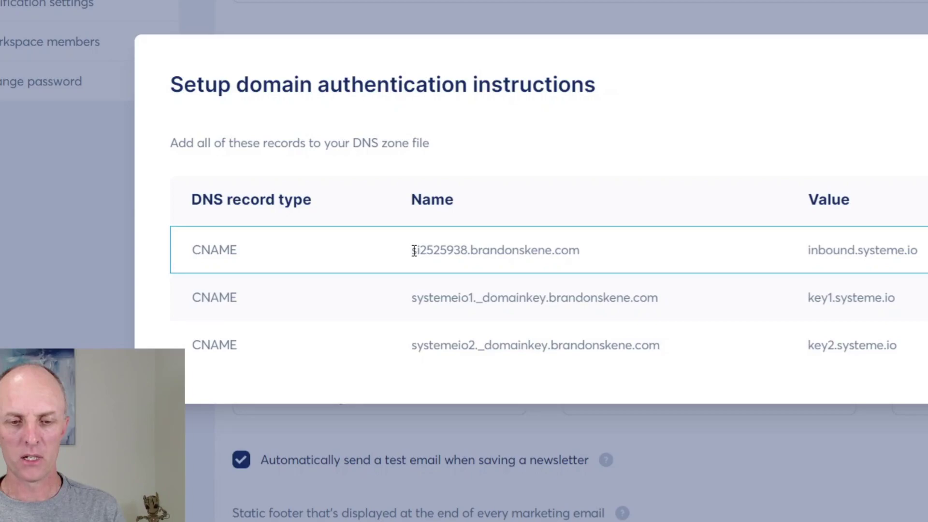
{"action": "left_click_drag", "start_coordinate": [414, 251], "coordinate": [468, 255]}
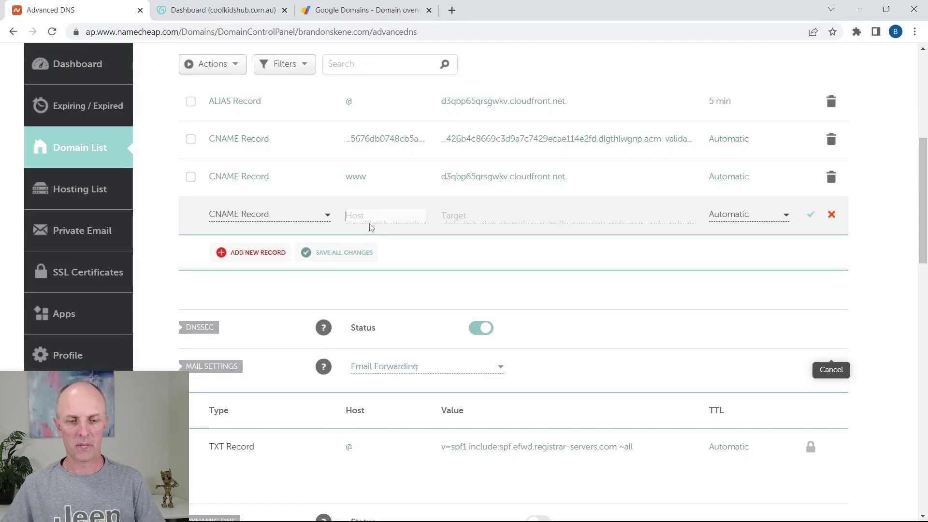
{"action": "type", "text": "si2525938"}
{"action": "left_click", "coordinate": [480, 217]}
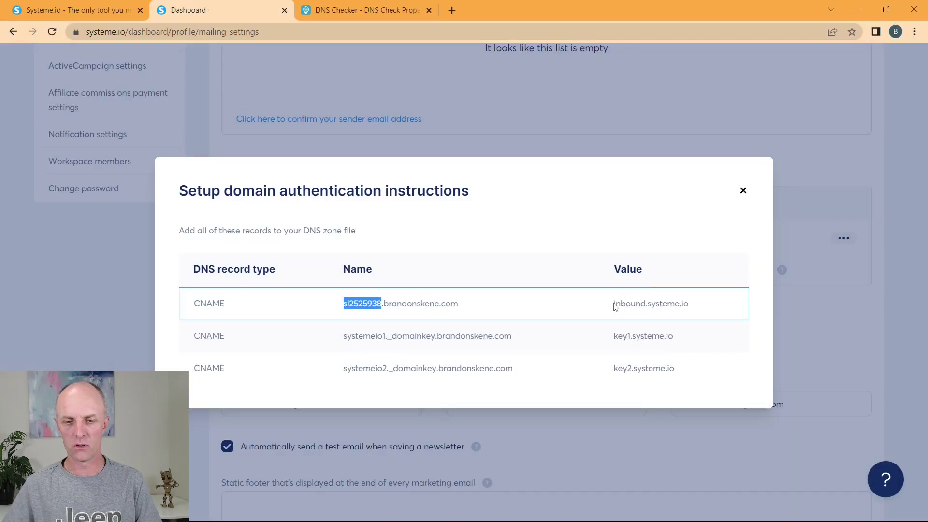
{"action": "left_click_drag", "start_coordinate": [615, 304], "coordinate": [714, 308]}
{"action": "key", "text": "ctrl+c"}
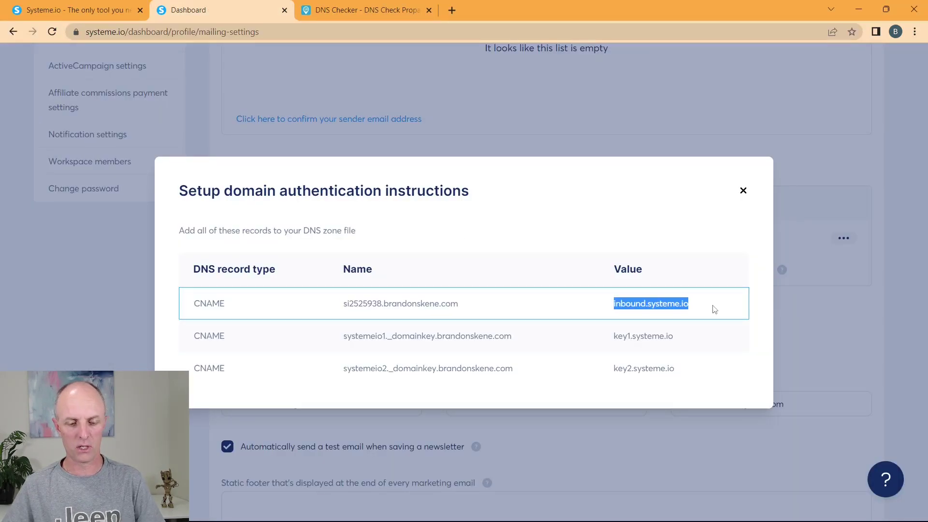
{"action": "key", "text": "alt+Tab"}
{"action": "key", "text": "ctrl+v"}
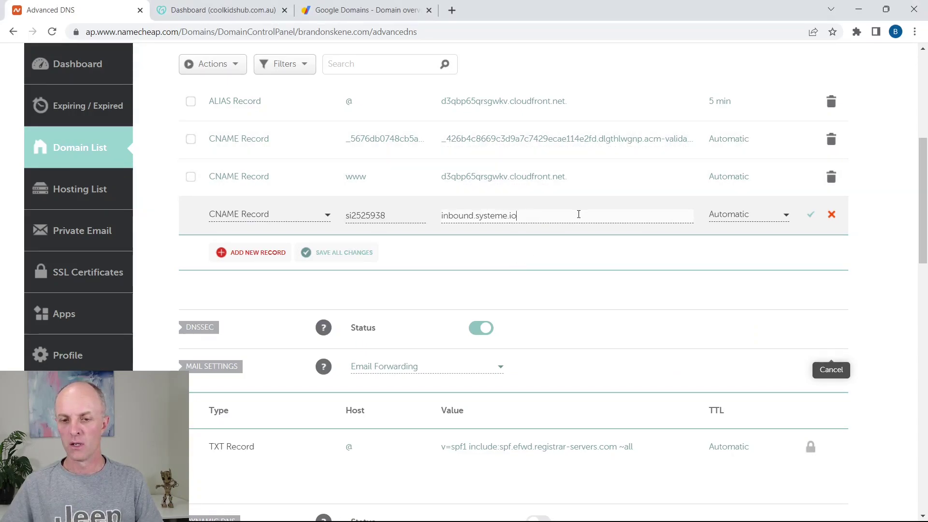
Step: Save the inbound.systeme.io record and start a new CNAME with host systemeio1._domainkey
{"action": "left_click", "coordinate": [811, 219]}
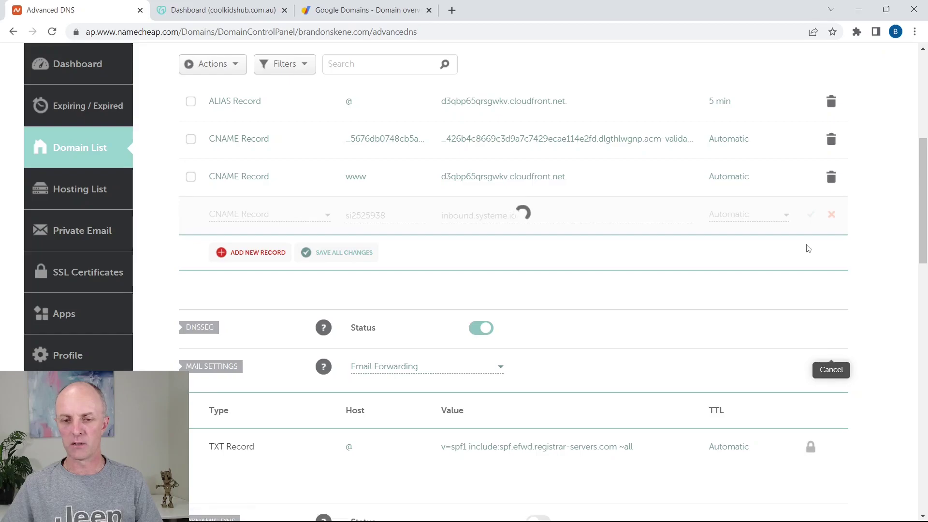
{"action": "left_click", "coordinate": [254, 260]}
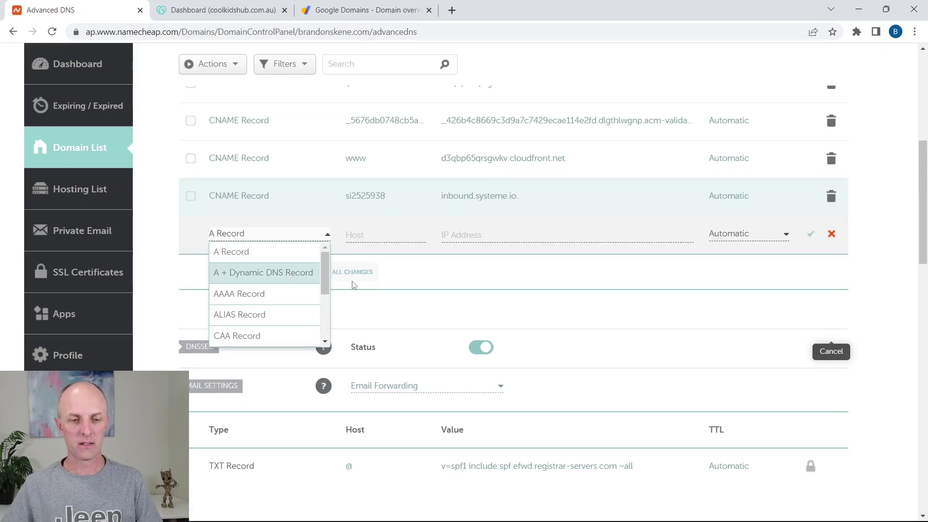
{"action": "scroll", "coordinate": [275, 283], "scroll_direction": "down", "scroll_amount": 3}
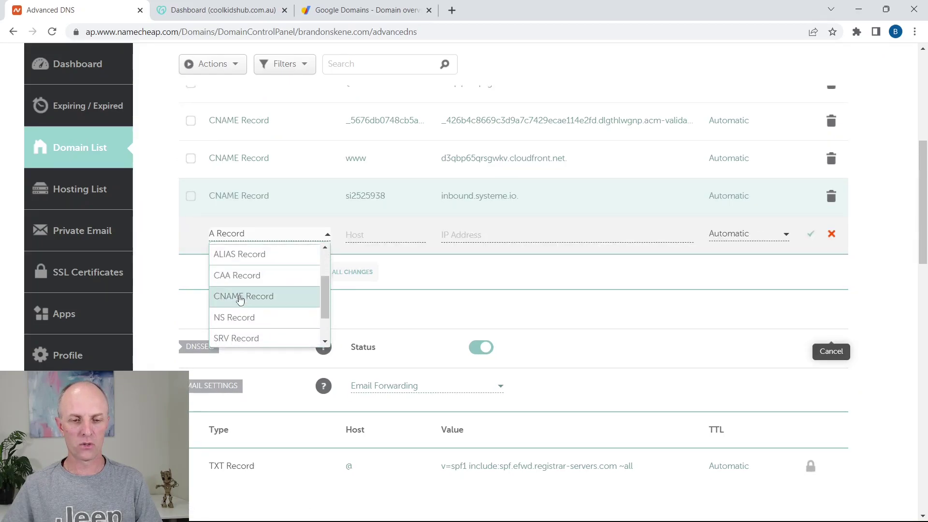
{"action": "left_click", "coordinate": [241, 298]}
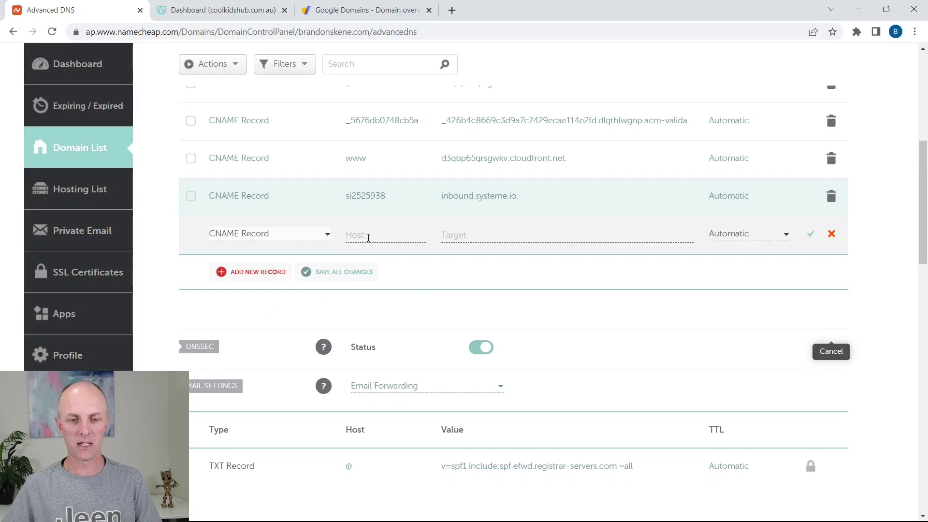
{"action": "left_click", "coordinate": [368, 237]}
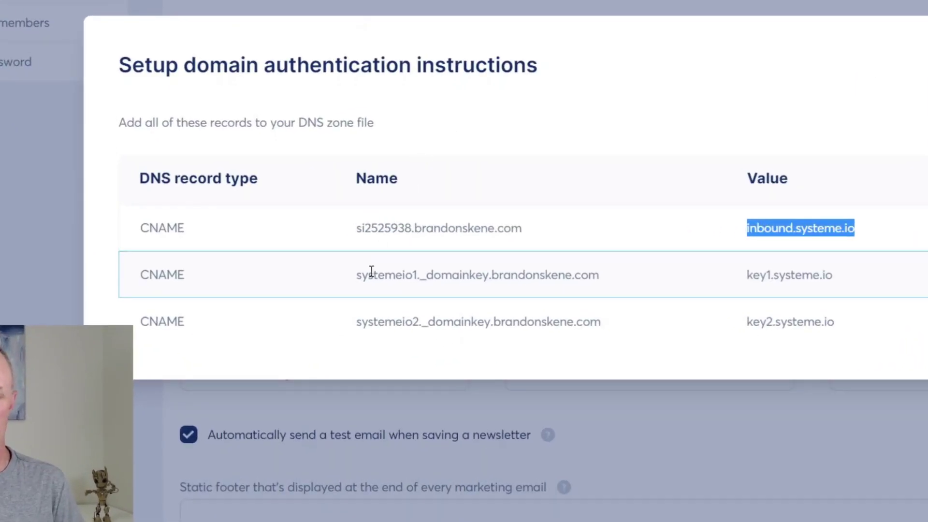
{"action": "left_click_drag", "start_coordinate": [358, 275], "coordinate": [486, 281]}
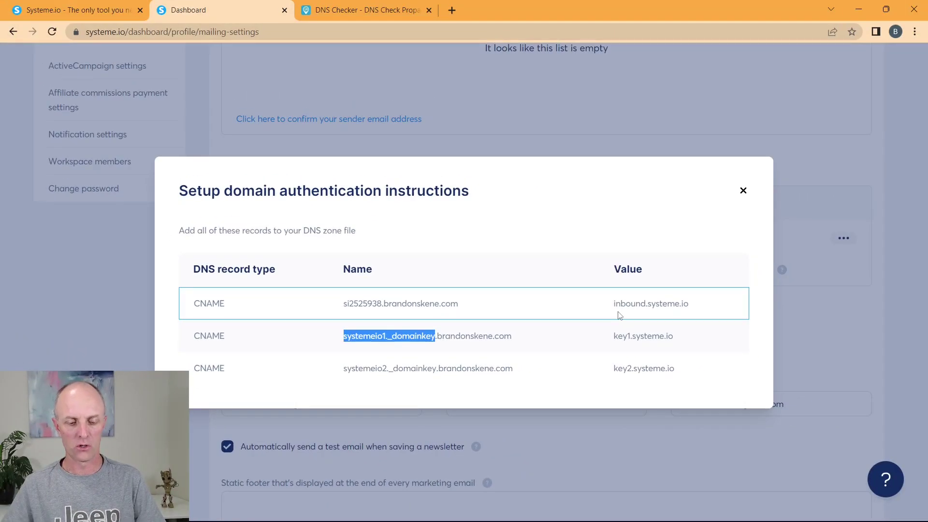
{"action": "key", "text": "alt+Tab"}
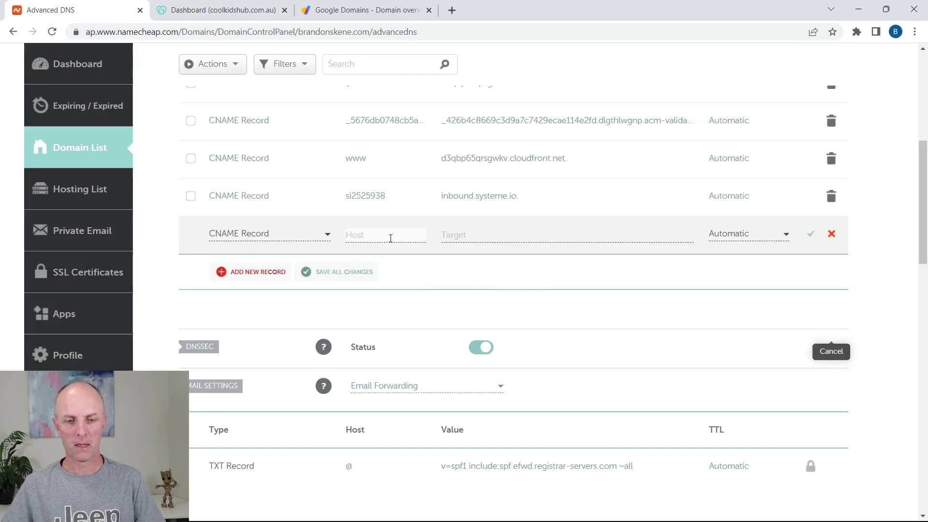
{"action": "type", "text": "systemeio1._domainkey"}
Step: Set the new record's target to key1.systeme.io and save it
{"action": "left_click", "coordinate": [470, 243]}
{"action": "key", "text": "alt+Tab"}
{"action": "left_click_drag", "start_coordinate": [614, 338], "coordinate": [682, 338]}
{"action": "key", "text": "ctrl+c"}
{"action": "key", "text": "alt+Tab"}
{"action": "left_click", "coordinate": [474, 238]}
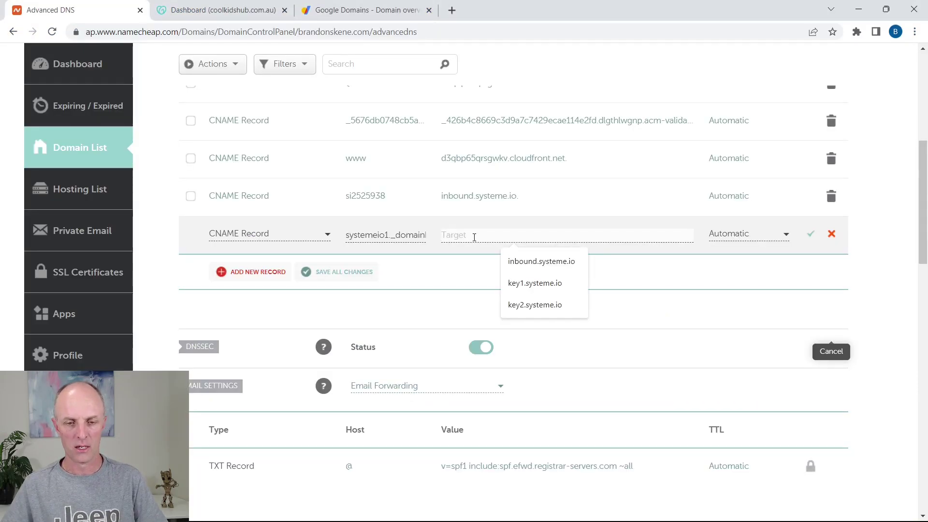
{"action": "key", "text": "ctrl+v"}
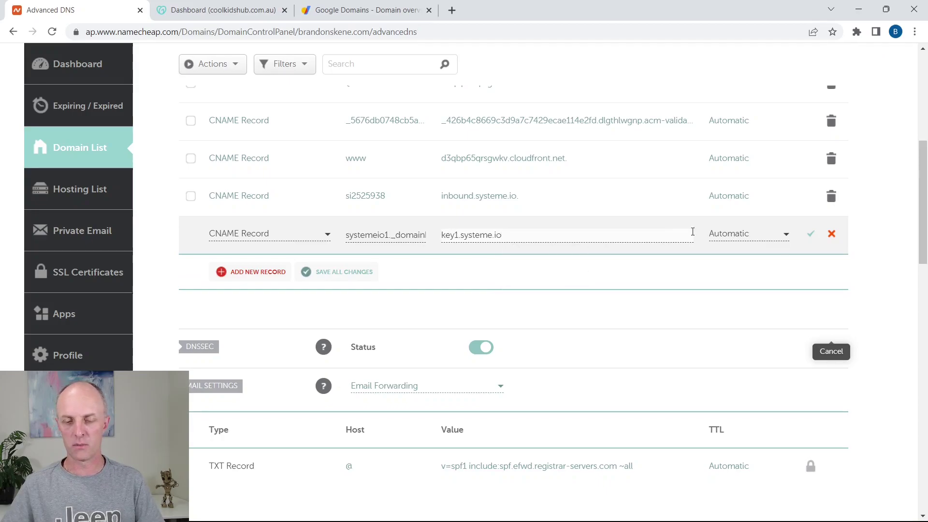
{"action": "left_click", "coordinate": [816, 236]}
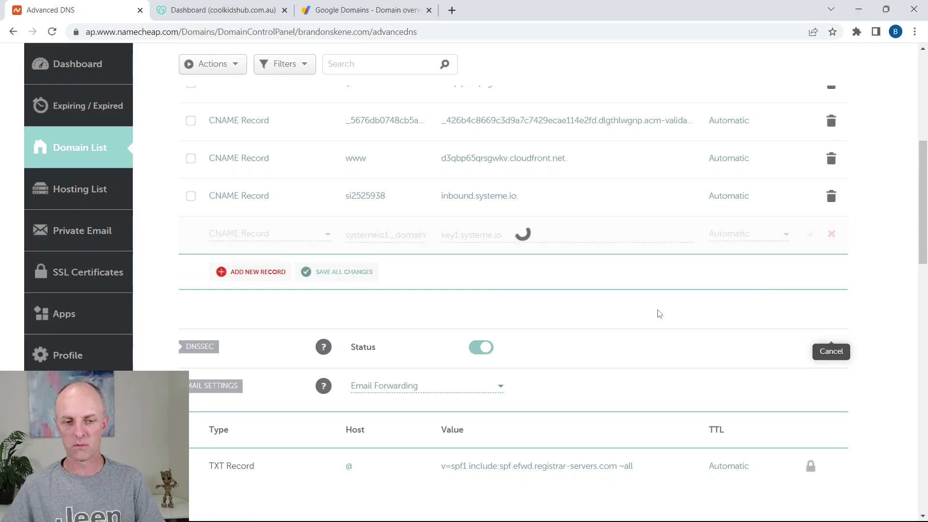
Step: Add another CNAME record with host systemeio2._domainkey
{"action": "left_click", "coordinate": [258, 272]}
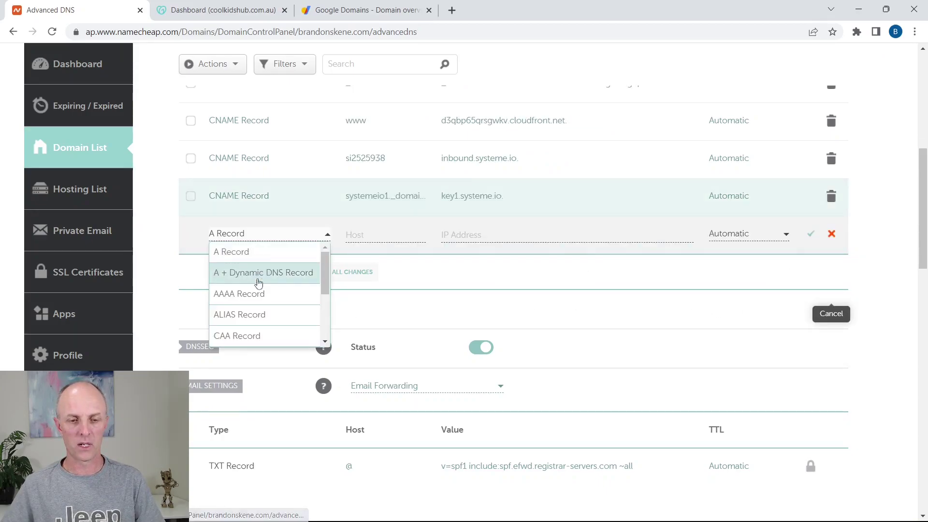
{"action": "scroll", "coordinate": [257, 288], "scroll_direction": "down", "scroll_amount": 3}
{"action": "left_click", "coordinate": [245, 254]}
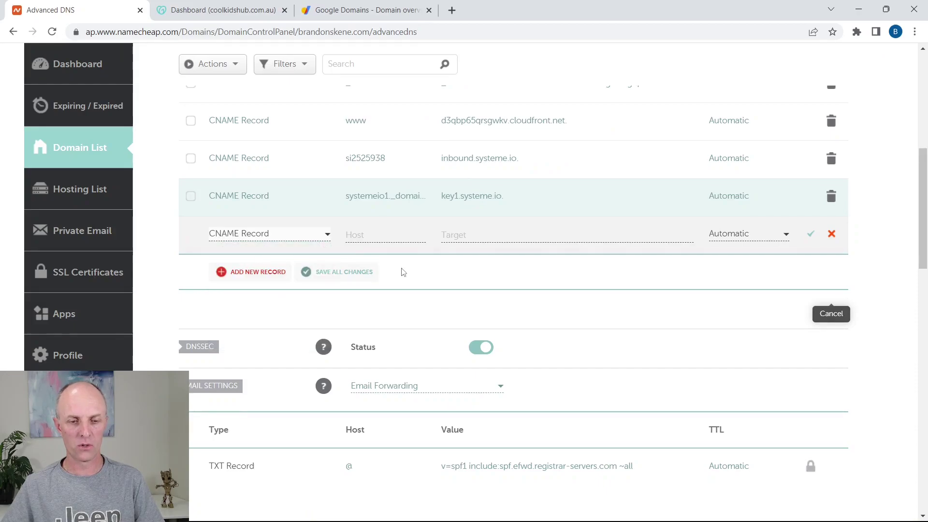
{"action": "key", "text": "alt+Tab"}
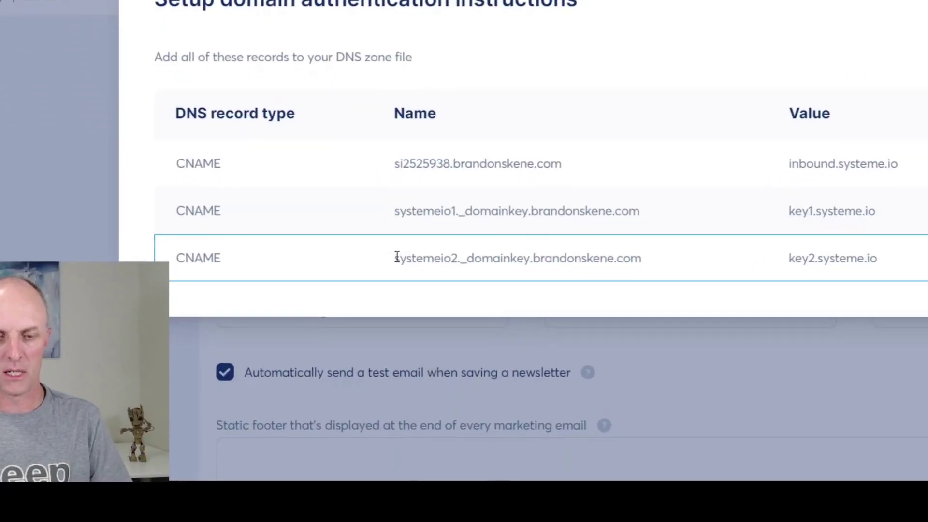
{"action": "left_click_drag", "start_coordinate": [346, 368], "coordinate": [438, 369]}
{"action": "key", "text": "ctrl+c"}
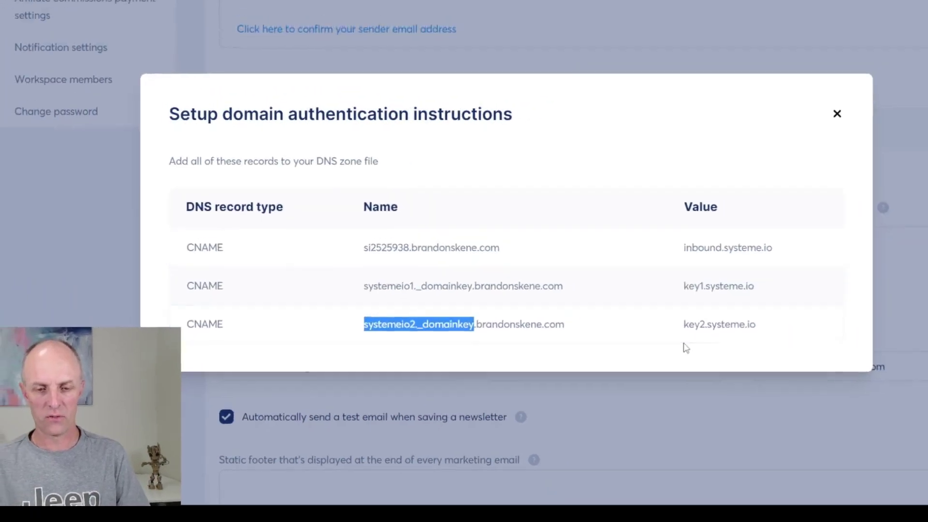
{"action": "key", "text": "alt+Tab"}
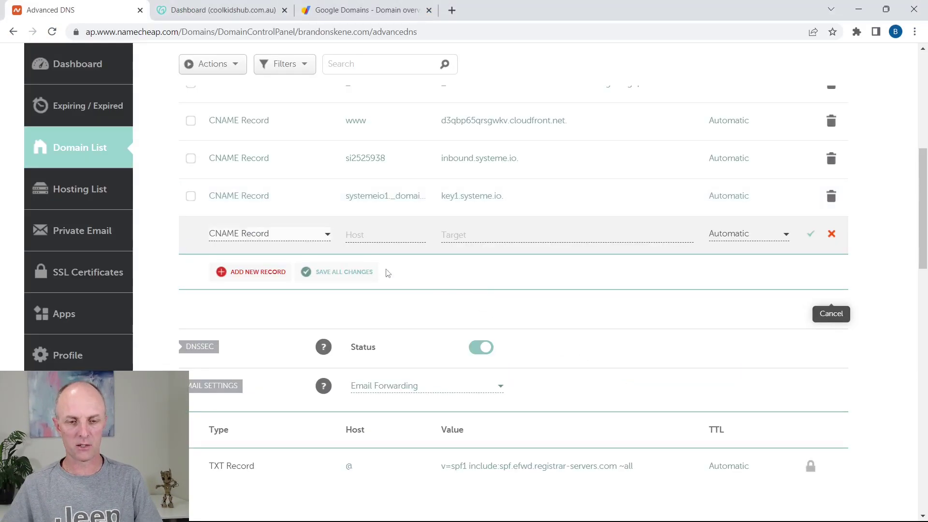
{"action": "left_click", "coordinate": [372, 235]}
{"action": "key", "text": "ctrl+v"}
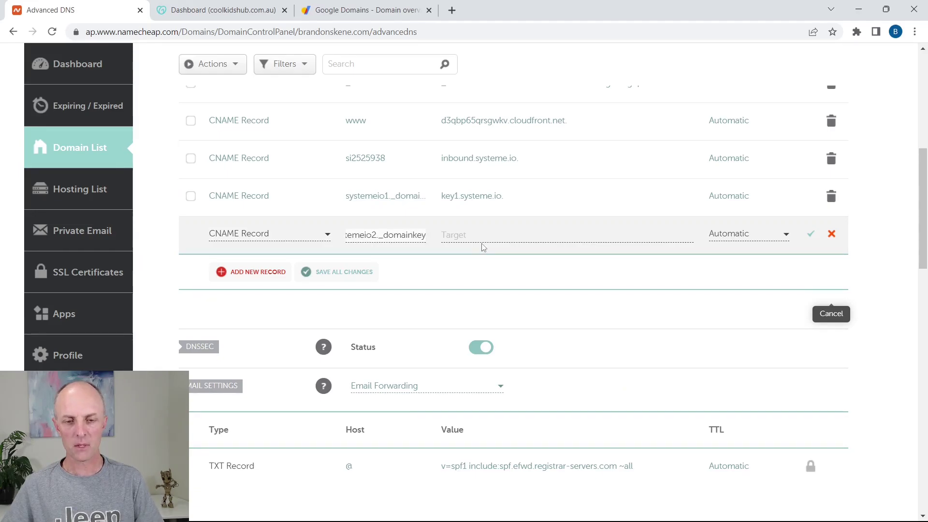
Step: Set its target to key2.systeme.io and save the record
{"action": "left_click", "coordinate": [484, 243]}
{"action": "key", "text": "alt+Tab"}
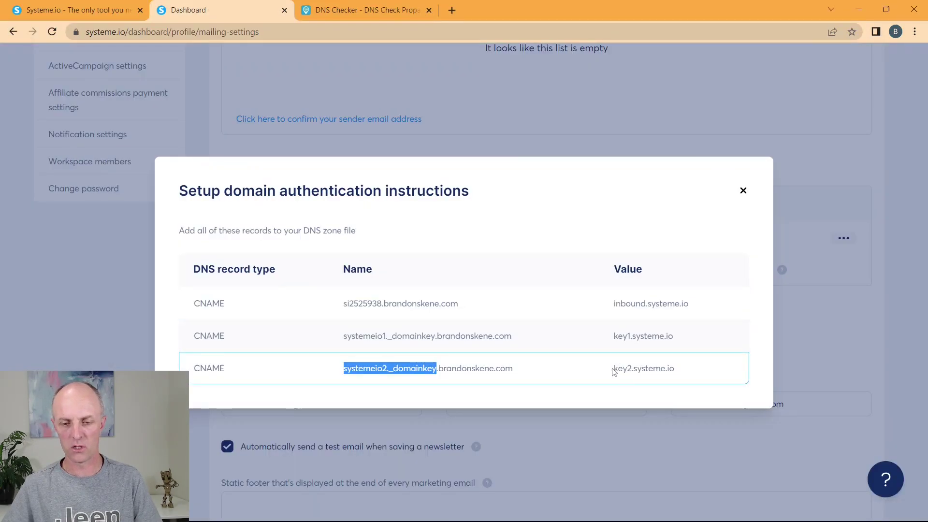
{"action": "left_click_drag", "start_coordinate": [615, 368], "coordinate": [705, 371]}
{"action": "key", "text": "ctrl+c"}
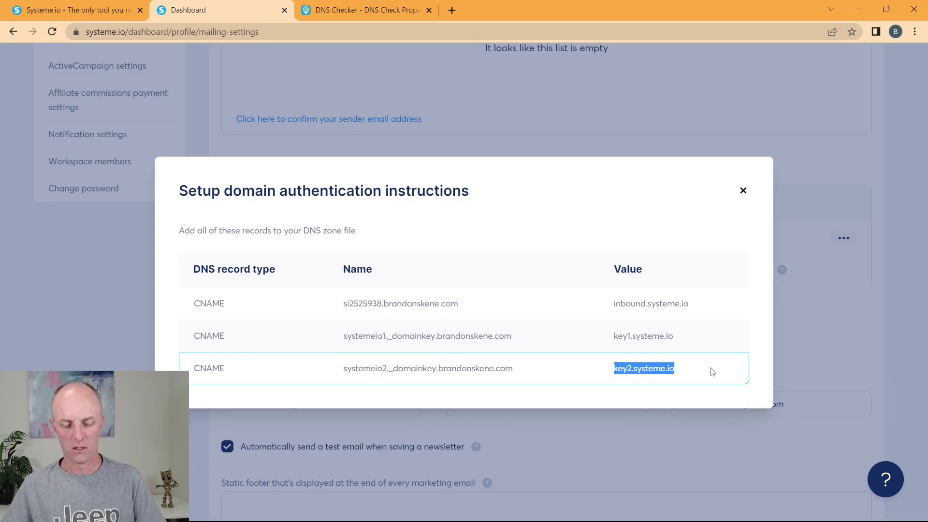
{"action": "key", "text": "alt+Tab"}
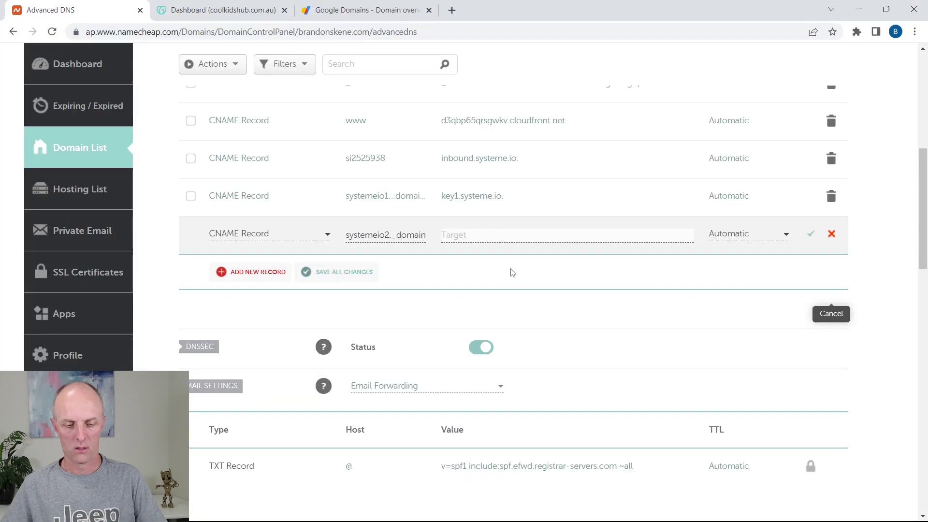
{"action": "key", "text": "ctrl+v"}
{"action": "left_click", "coordinate": [811, 235]}
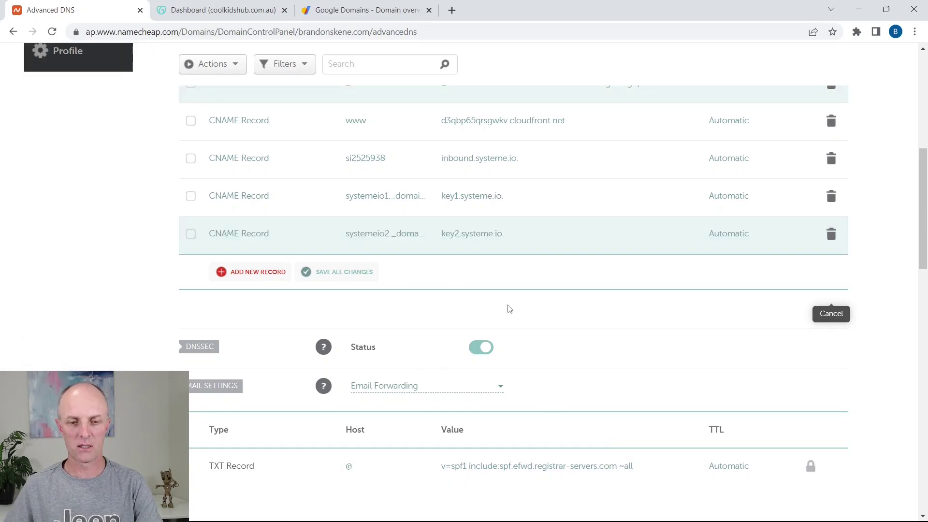
{"action": "scroll", "coordinate": [509, 308], "scroll_direction": "up", "scroll_amount": 3}
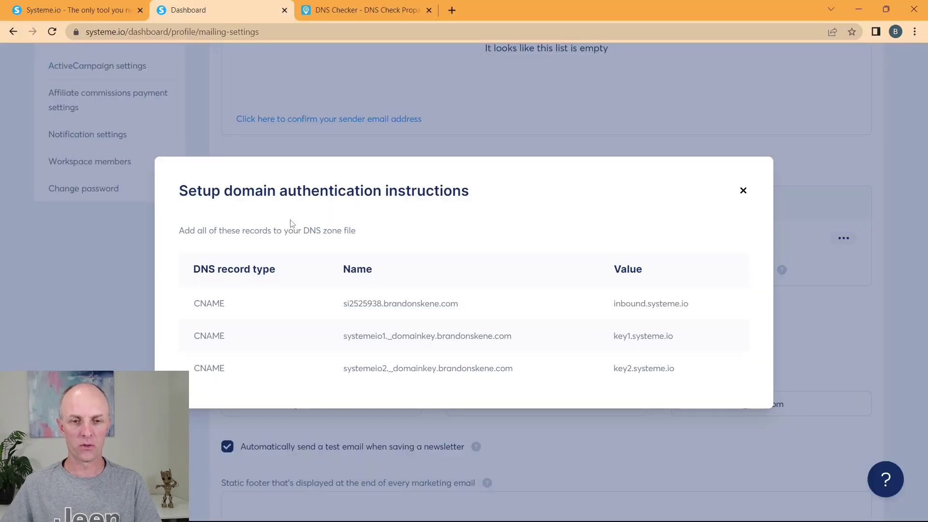
{"action": "left_click", "coordinate": [358, 10]}
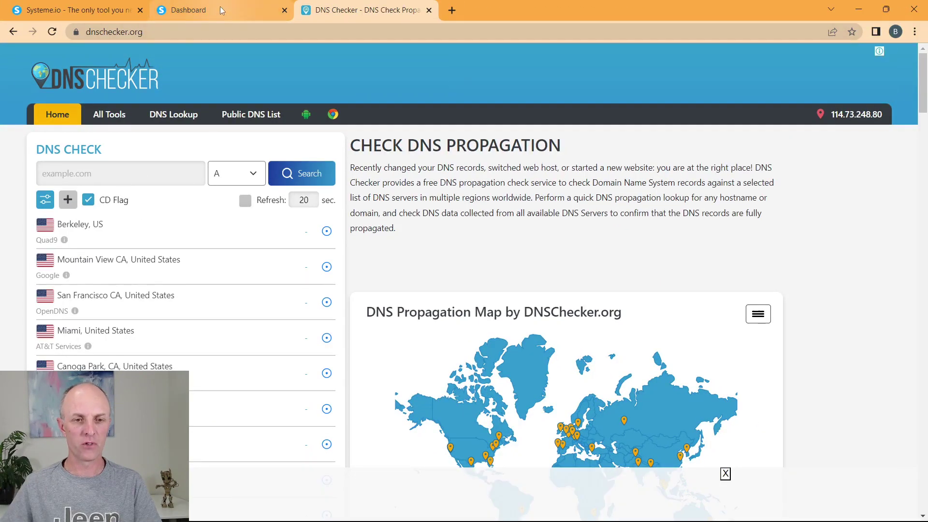
Step: Run a CNAME propagation lookup in DNS Checker for si2525938.brandonskene.com
{"action": "left_click", "coordinate": [219, 10]}
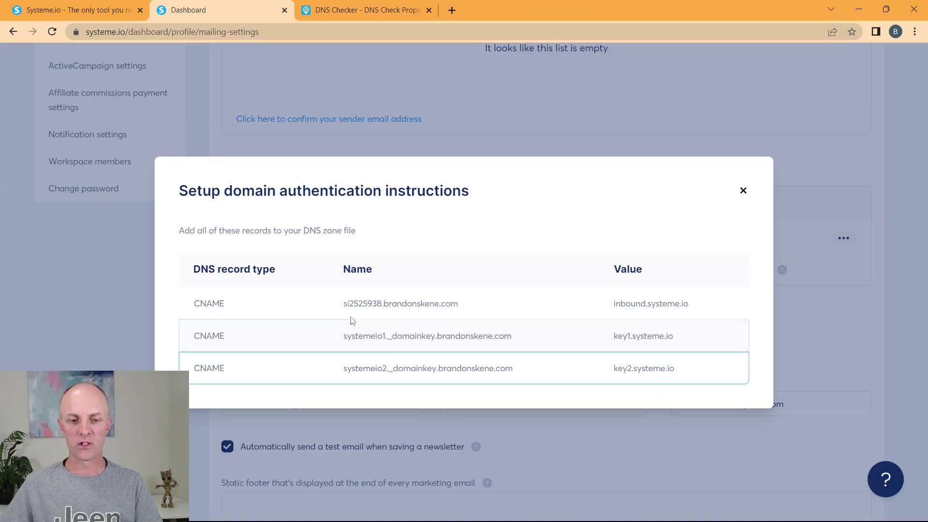
{"action": "left_click_drag", "start_coordinate": [345, 306], "coordinate": [483, 302]}
{"action": "key", "text": "ctrl+c"}
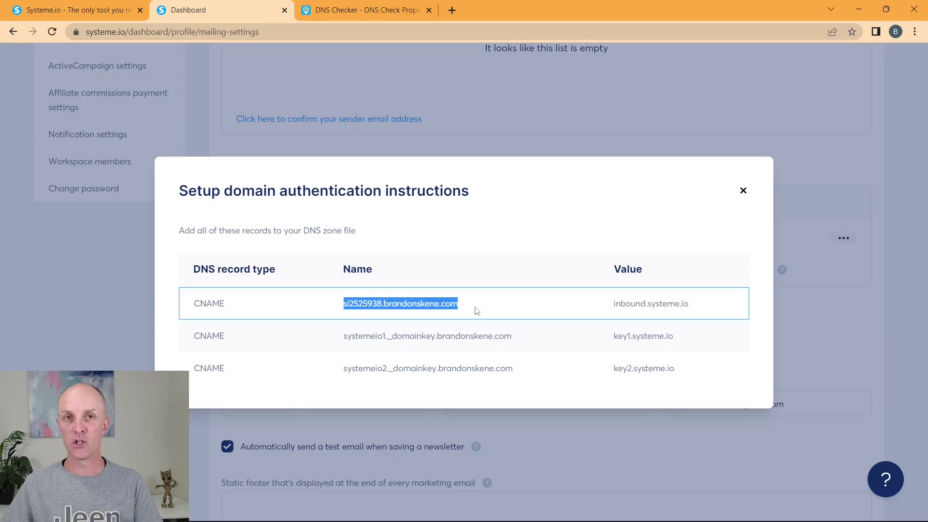
{"action": "left_click", "coordinate": [375, 8]}
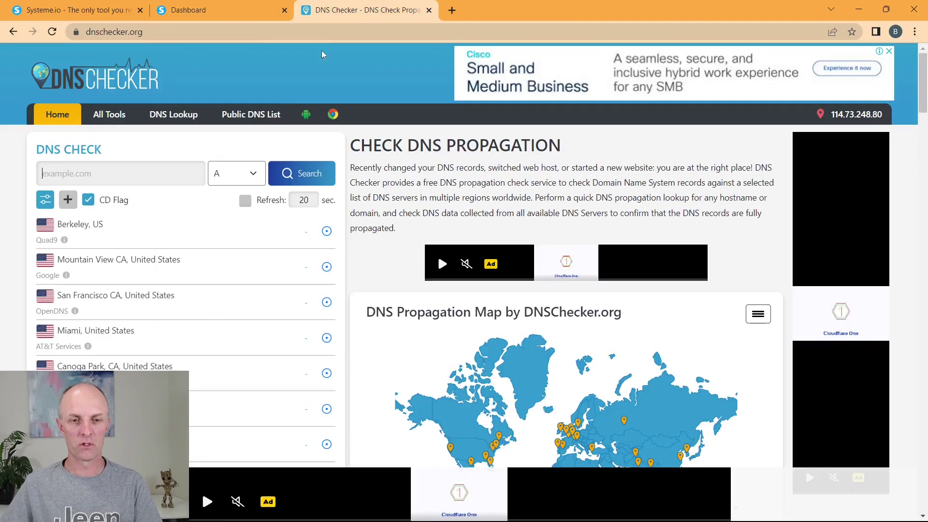
{"action": "left_click", "coordinate": [95, 176]}
{"action": "key", "text": "ctrl+v"}
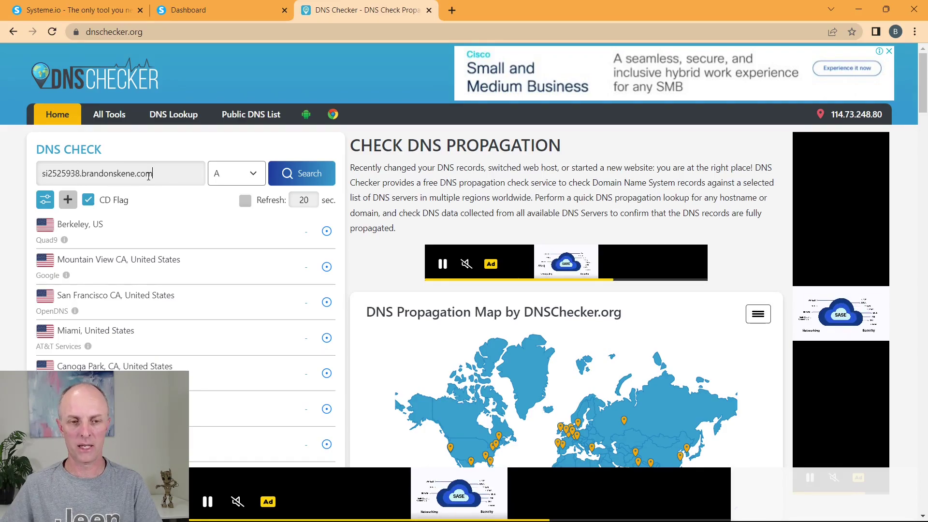
{"action": "left_click", "coordinate": [249, 178]}
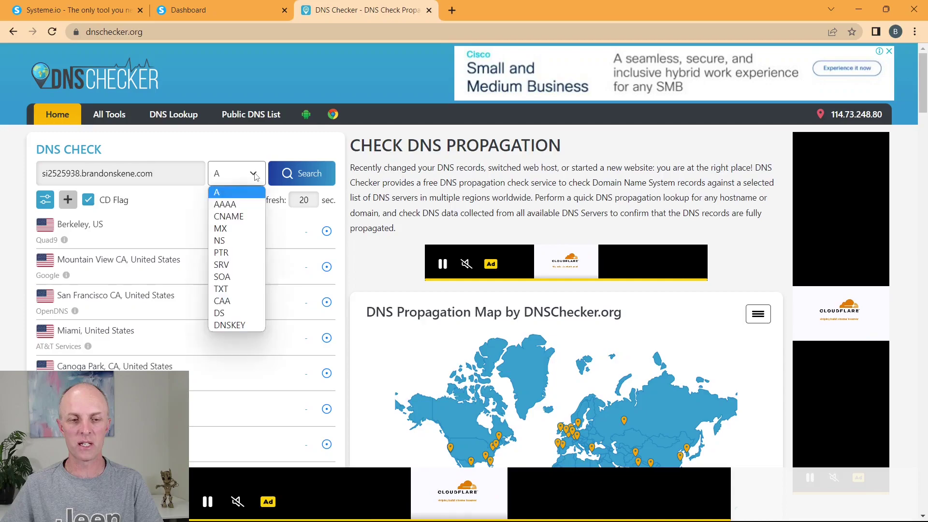
{"action": "left_click", "coordinate": [229, 217]}
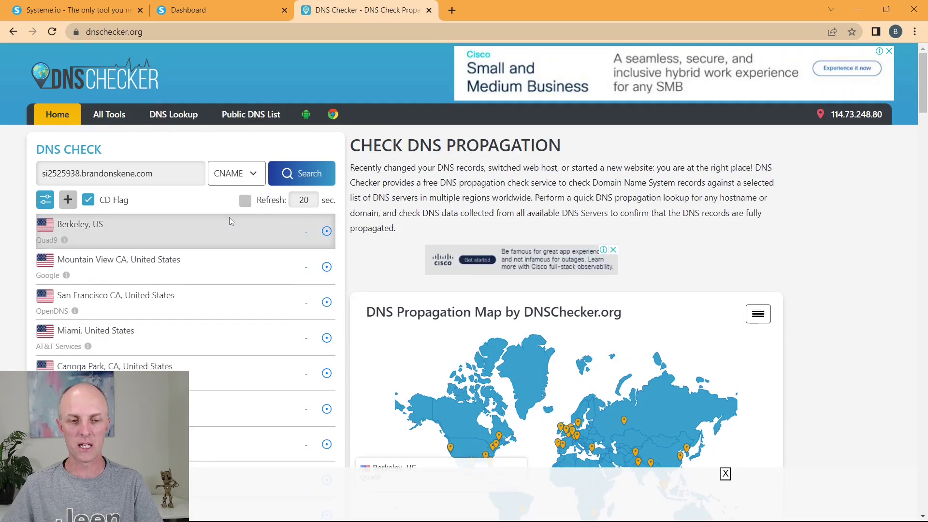
{"action": "left_click", "coordinate": [301, 176]}
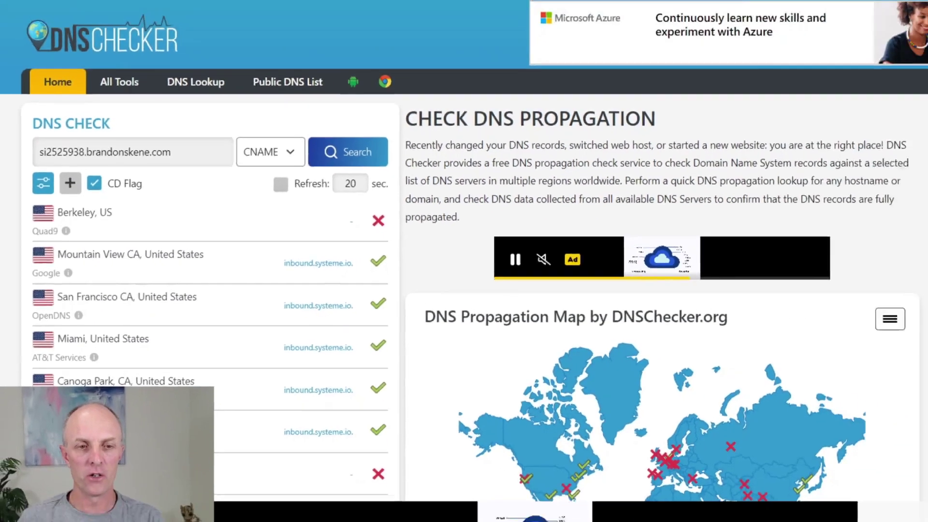
Step: Compare the lookup results with the expected inbound.systeme.io value from Systeme.io
{"action": "left_click", "coordinate": [196, 10]}
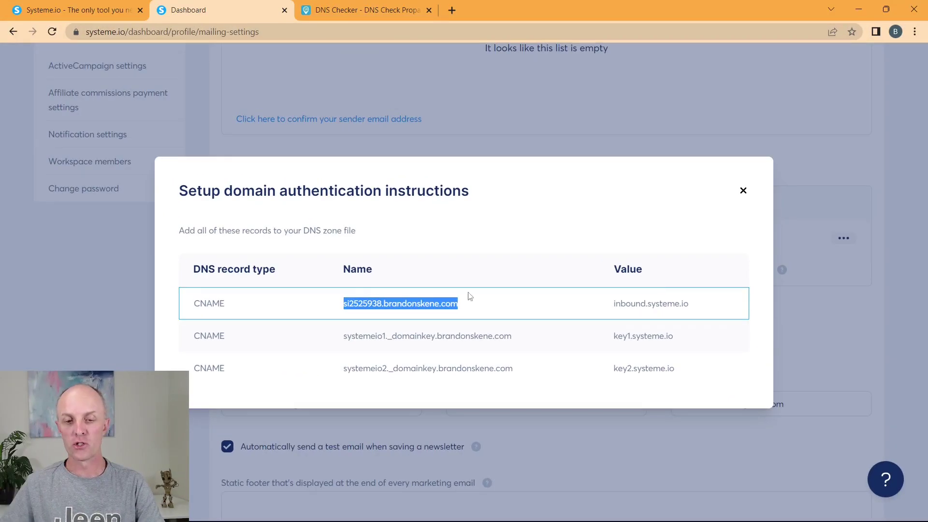
{"action": "left_click", "coordinate": [360, 12]}
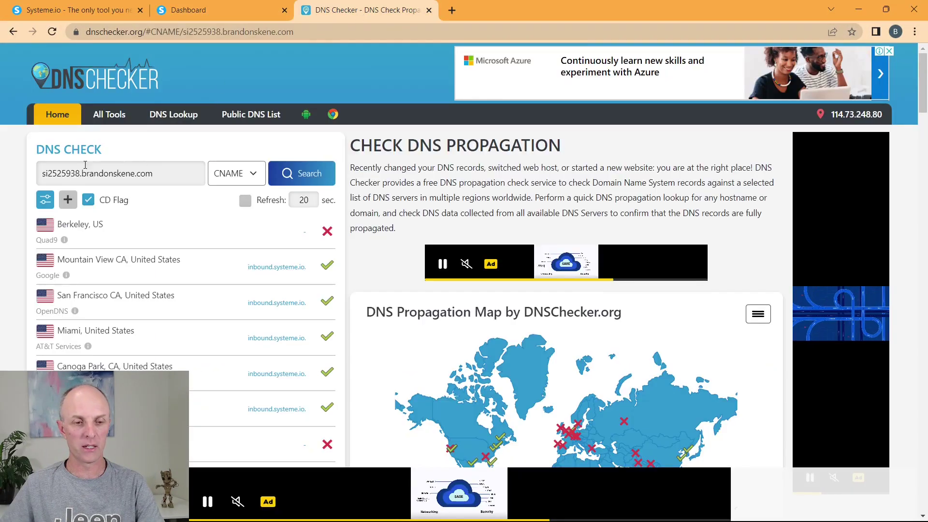
{"action": "scroll", "coordinate": [193, 208], "scroll_direction": "down", "scroll_amount": 1}
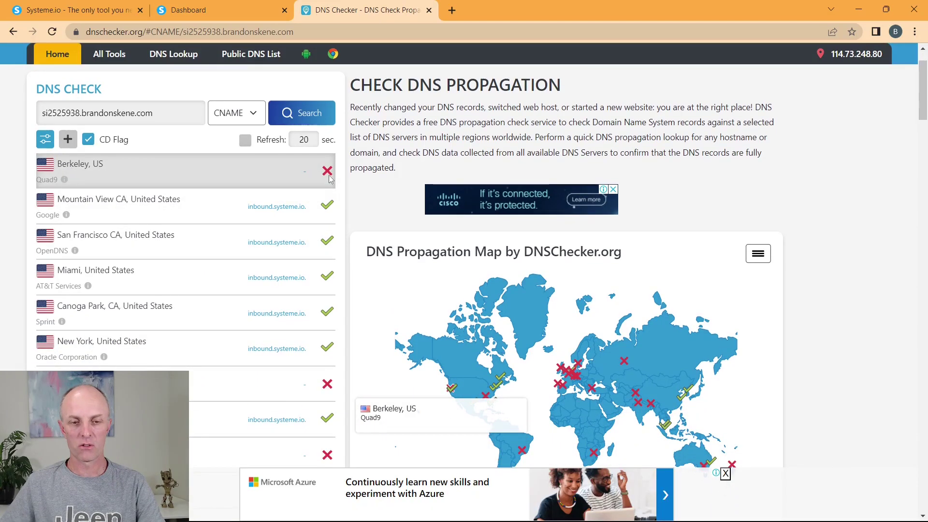
{"action": "scroll", "coordinate": [151, 133], "scroll_direction": "down", "scroll_amount": 1}
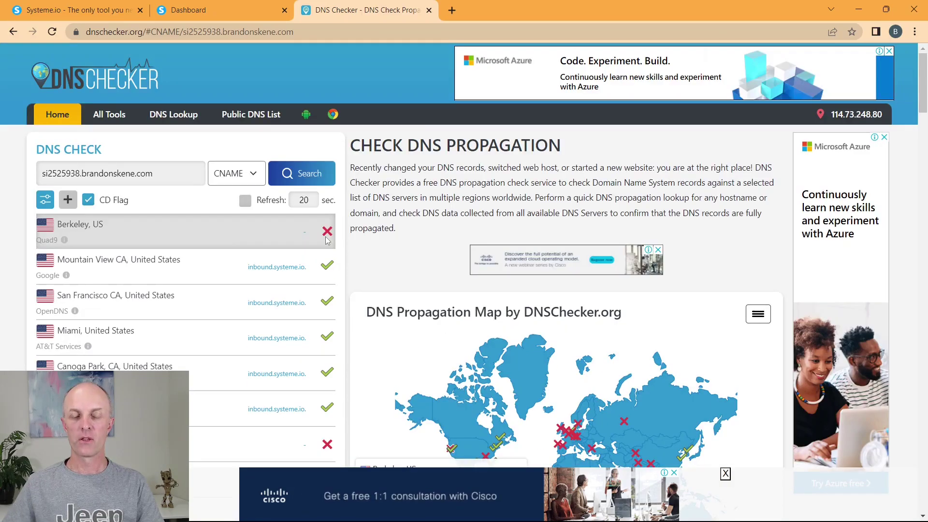
{"action": "scroll", "coordinate": [272, 279], "scroll_direction": "up", "scroll_amount": 2}
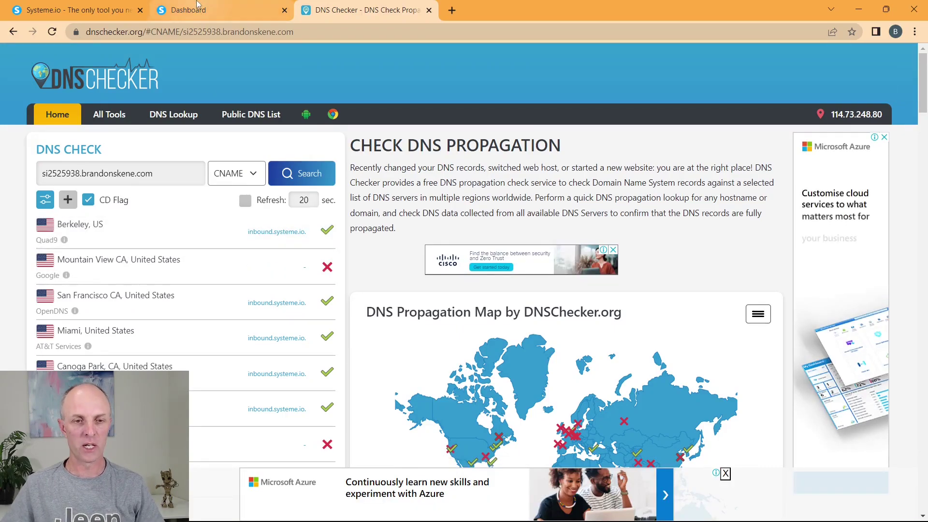
Step: Check CNAME propagation for systemeio1._domainkey.brandonskene.com in DNS Checker
{"action": "left_click", "coordinate": [213, 10]}
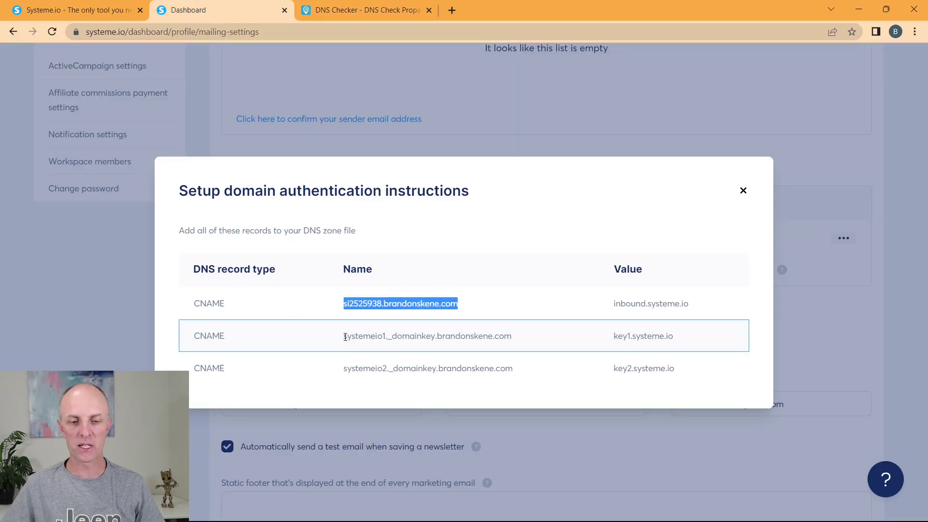
{"action": "left_click_drag", "start_coordinate": [344, 336], "coordinate": [531, 334]}
{"action": "key", "text": "ctrl+c"}
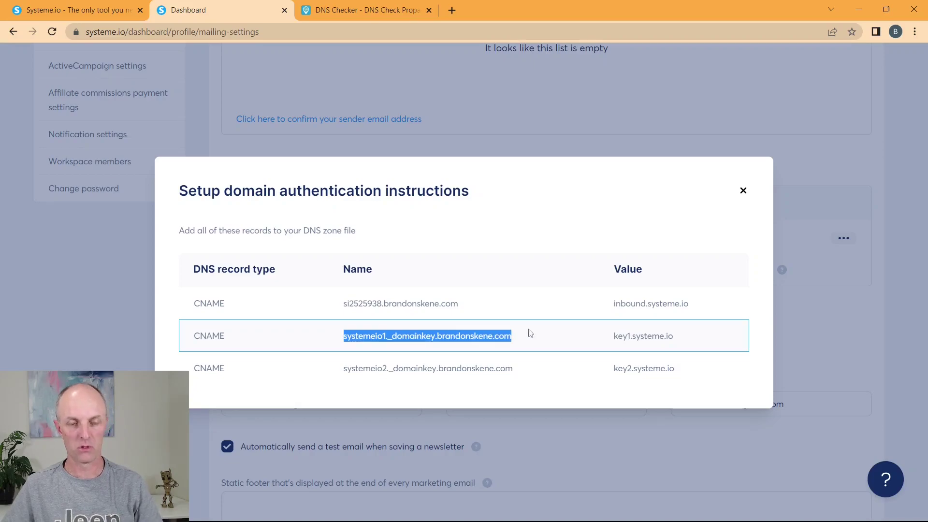
{"action": "left_click", "coordinate": [346, 12]}
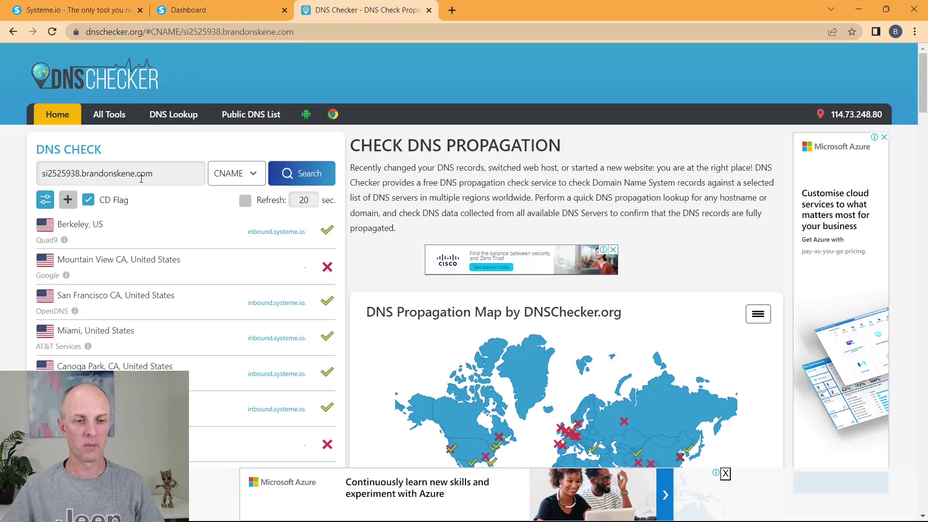
{"action": "left_click_drag", "start_coordinate": [165, 174], "coordinate": [4, 188]}
{"action": "key", "text": "ctrl+v"}
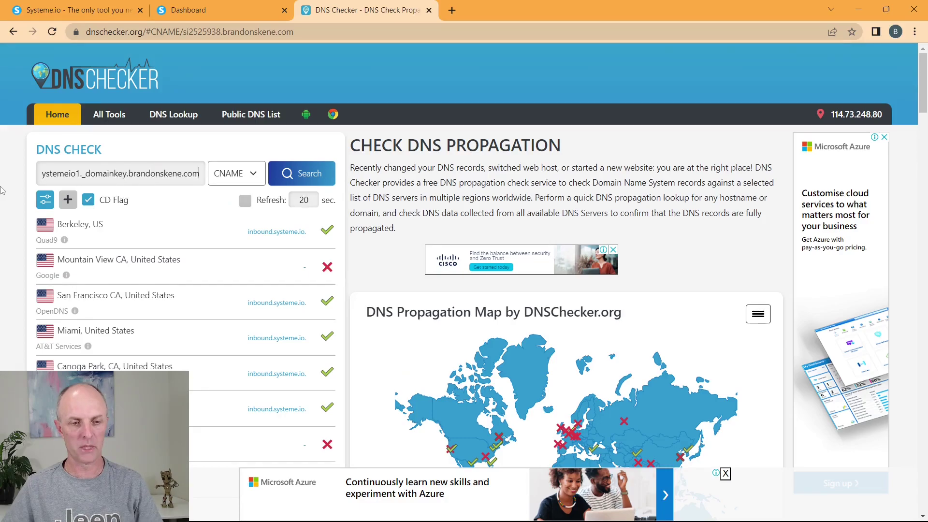
{"action": "left_click", "coordinate": [302, 175]}
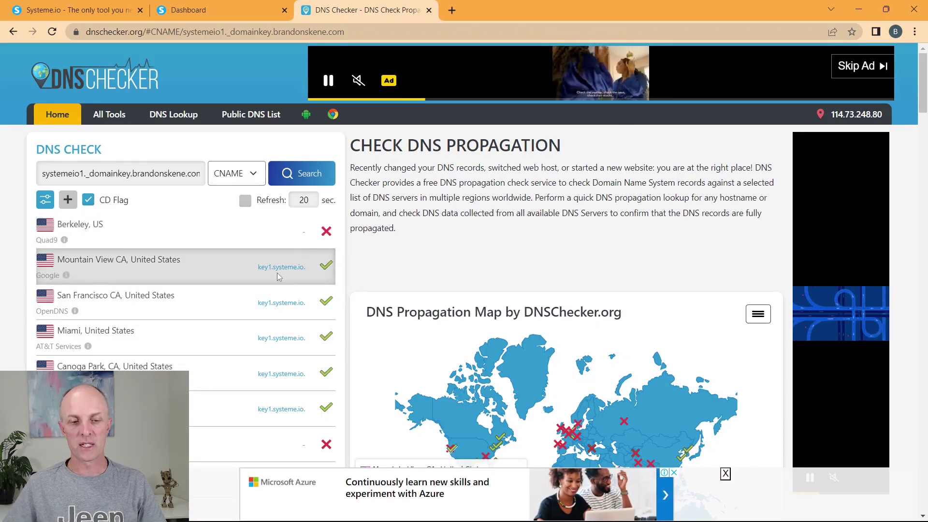
Step: Check CNAME propagation for systemeio2._domainkey.brandonskene.com, then return to Systeme.io's instructions
{"action": "left_click", "coordinate": [191, 14]}
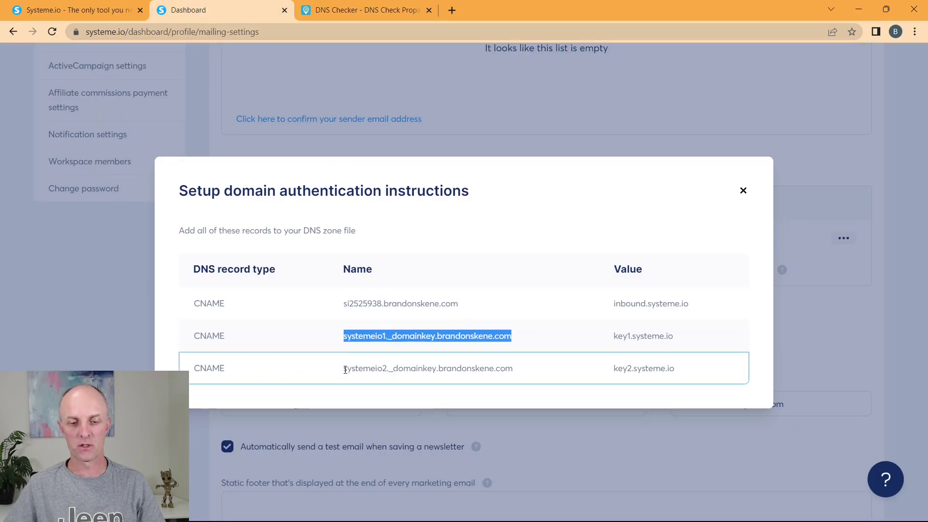
{"action": "left_click_drag", "start_coordinate": [344, 369], "coordinate": [535, 372]}
{"action": "key", "text": "ctrl+c"}
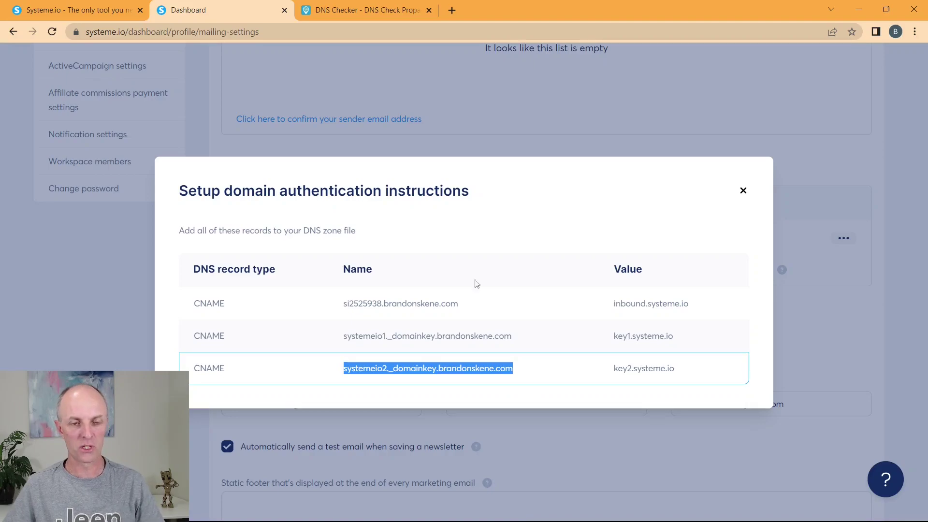
{"action": "left_click", "coordinate": [365, 9]}
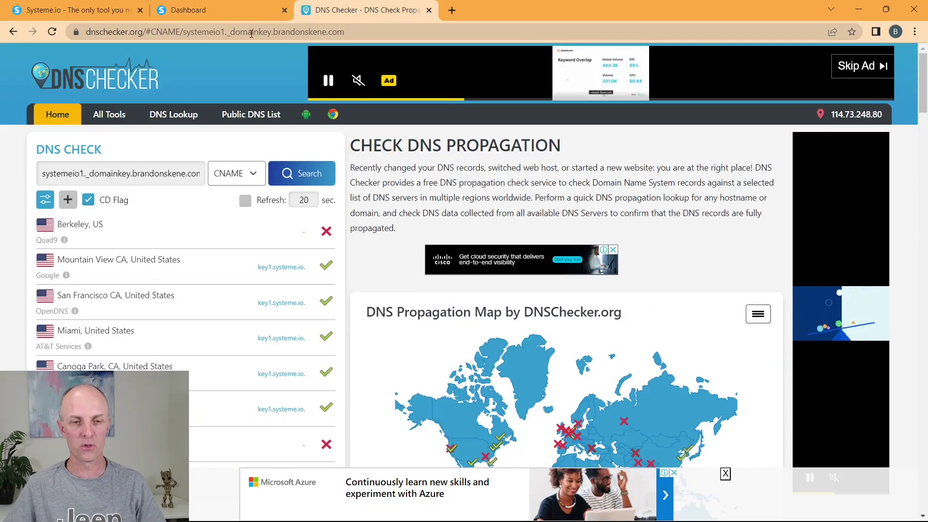
{"action": "triple_click", "coordinate": [164, 174]}
{"action": "key", "text": "ctrl+v"}
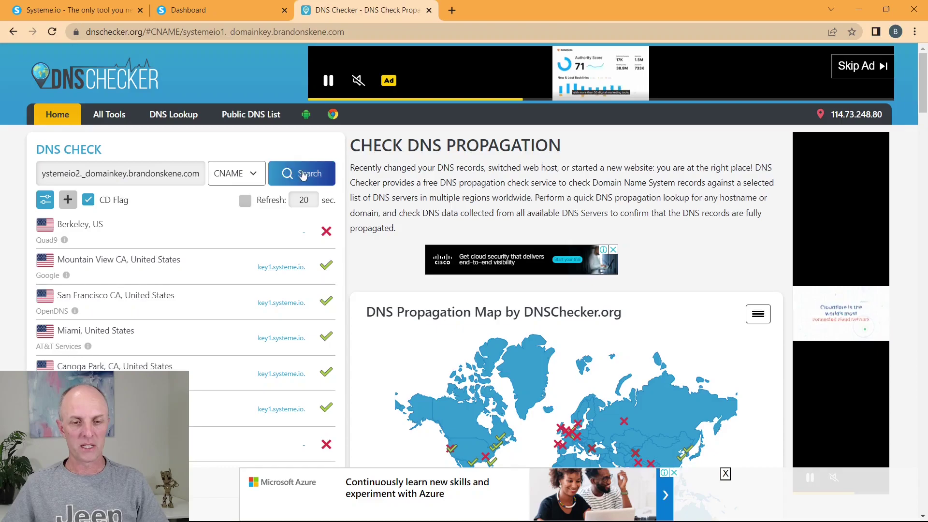
{"action": "left_click", "coordinate": [307, 174]}
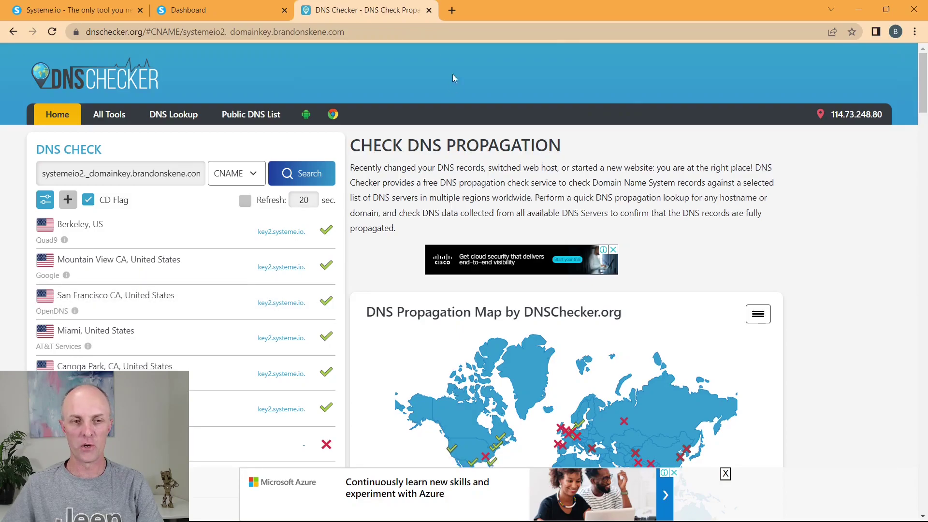
{"action": "scroll", "coordinate": [292, 280], "scroll_direction": "down", "scroll_amount": 6}
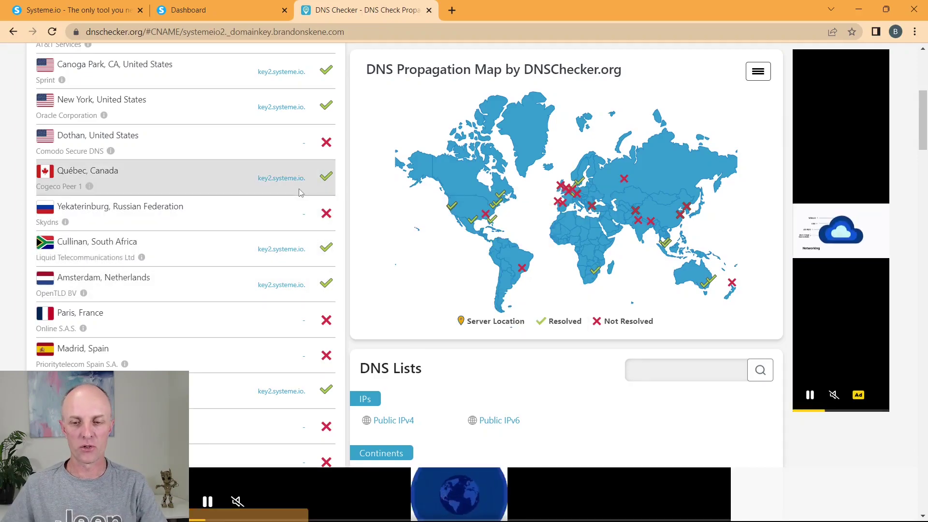
{"action": "scroll", "coordinate": [305, 193], "scroll_direction": "up", "scroll_amount": 5}
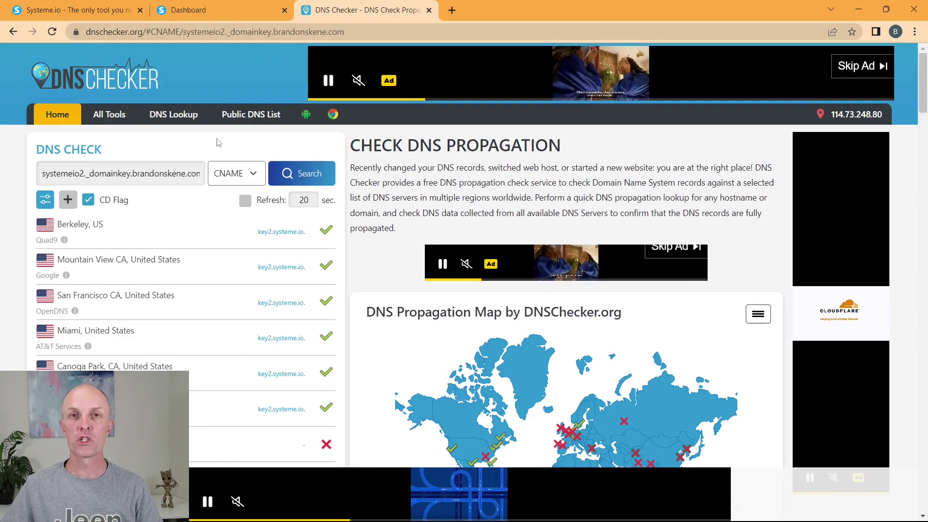
{"action": "left_click", "coordinate": [214, 20]}
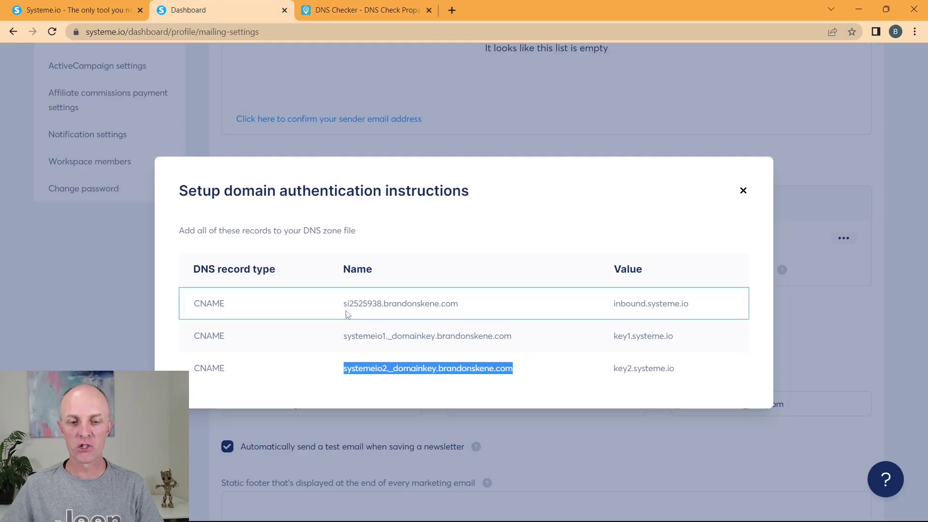
{"action": "left_click_drag", "start_coordinate": [344, 303], "coordinate": [379, 301]}
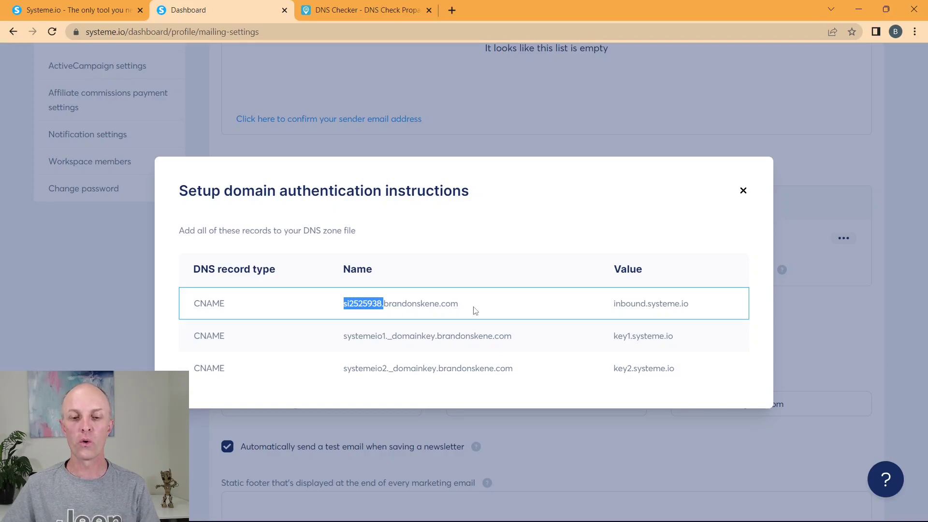
{"action": "left_click_drag", "start_coordinate": [475, 310], "coordinate": [296, 315]}
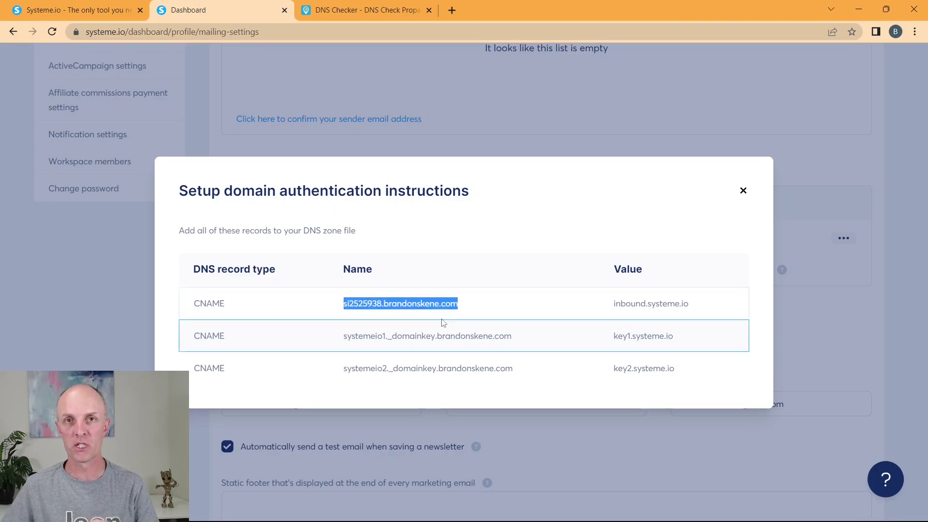
{"action": "left_click_drag", "start_coordinate": [381, 308], "coordinate": [338, 312]}
{"action": "key", "text": "ctrl+c"}
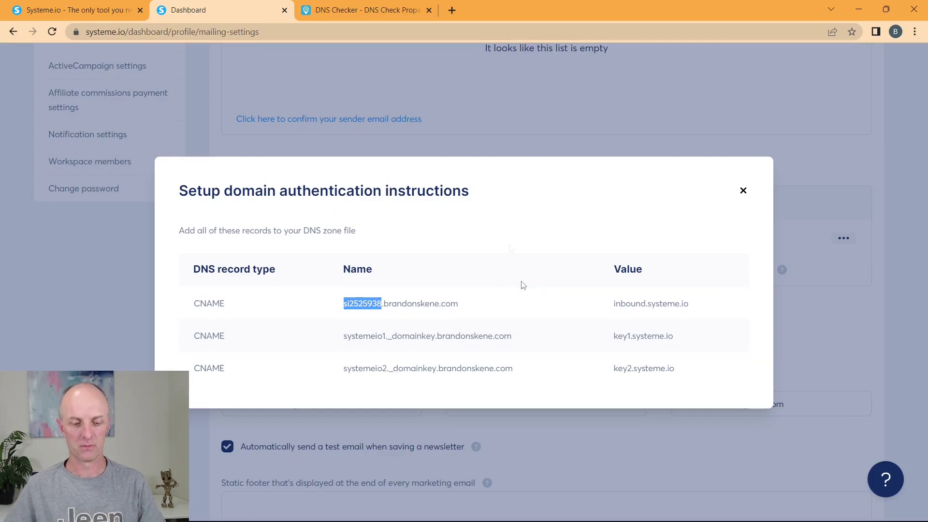
{"action": "left_click", "coordinate": [511, 248]}
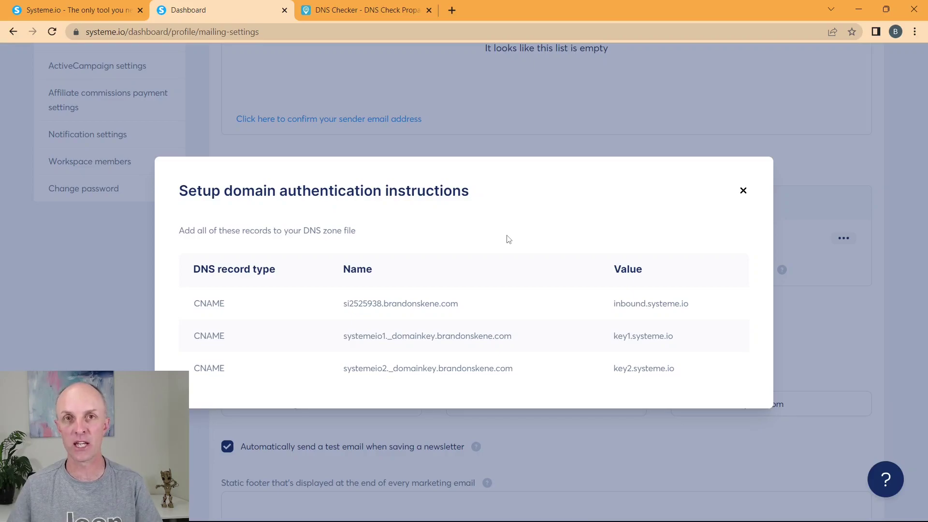
{"action": "left_click", "coordinate": [411, 299]}
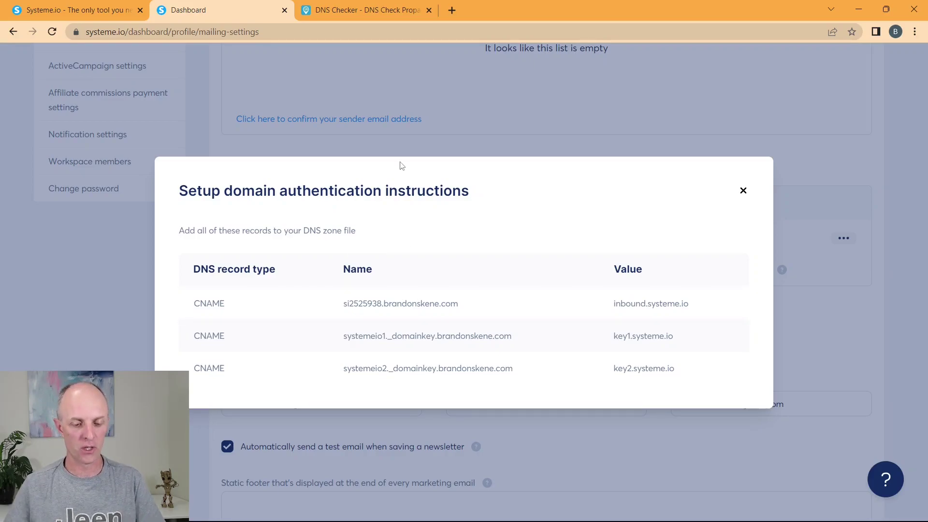
Step: Open GoDaddy's DNS records for coolkidshub.com.au and scroll to the records table
{"action": "key", "text": "alt+Tab"}
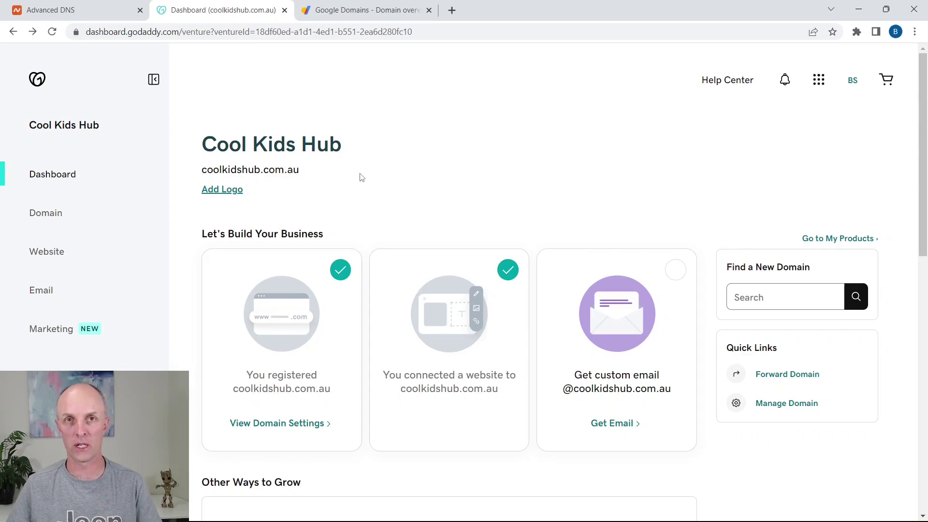
{"action": "left_click", "coordinate": [283, 424]}
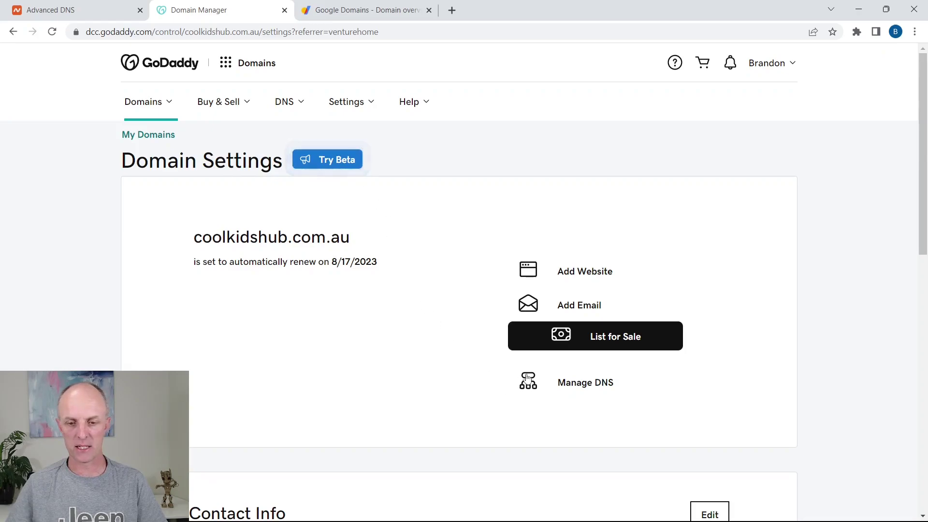
{"action": "left_click", "coordinate": [579, 389]}
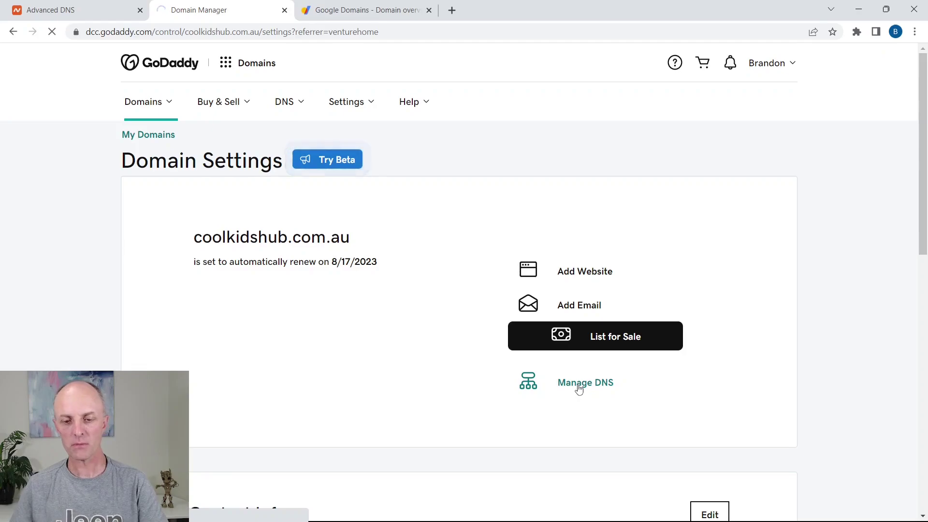
{"action": "scroll", "coordinate": [535, 296], "scroll_direction": "down", "scroll_amount": 4}
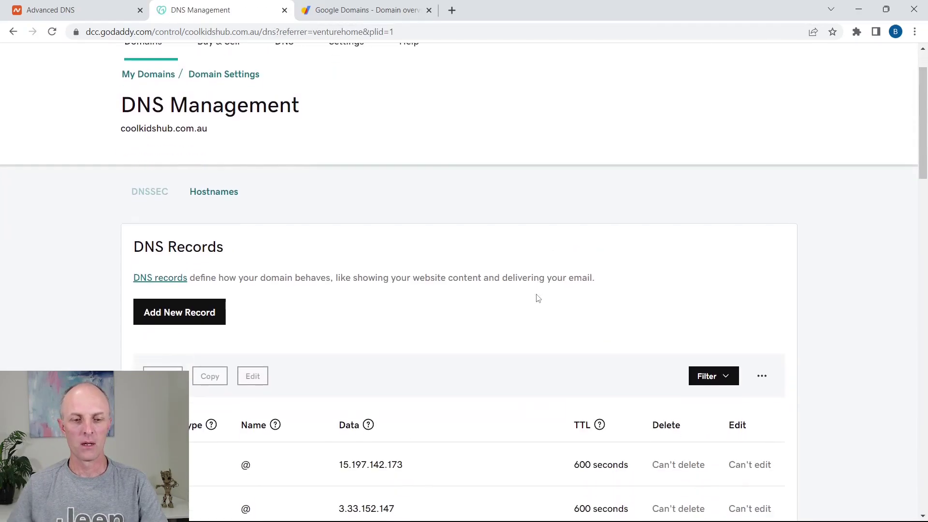
{"action": "scroll", "coordinate": [384, 308], "scroll_direction": "down", "scroll_amount": 1}
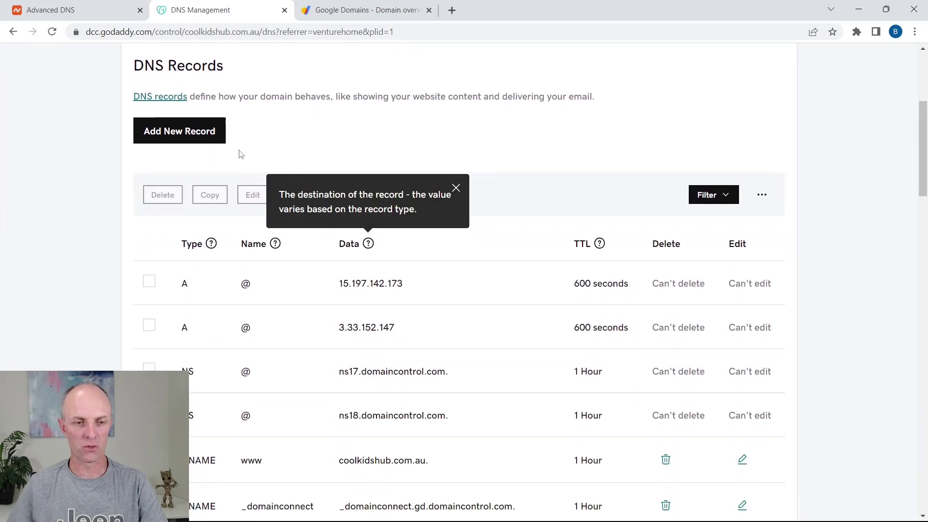
Step: Add a new GoDaddy CNAME record named si2525938
{"action": "left_click", "coordinate": [184, 140]}
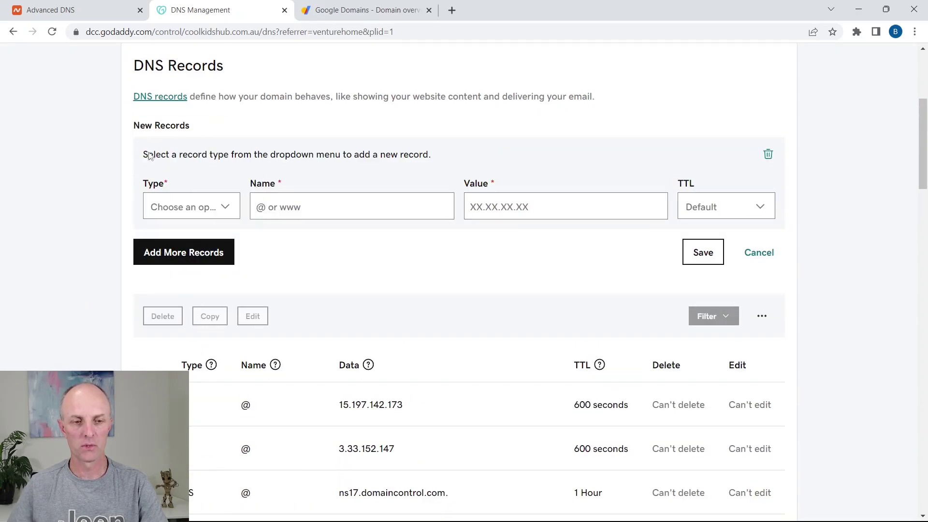
{"action": "left_click", "coordinate": [221, 206]}
{"action": "left_click", "coordinate": [176, 288]}
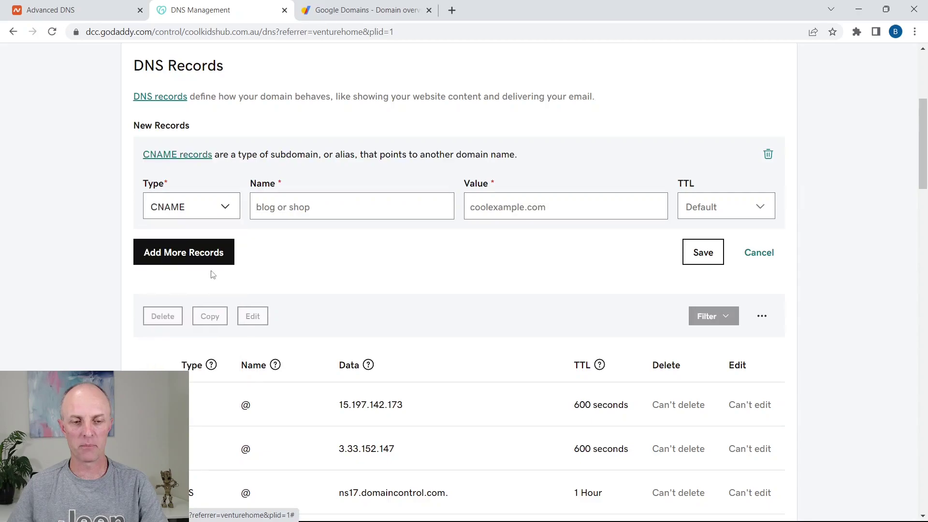
{"action": "key", "text": "alt+Tab"}
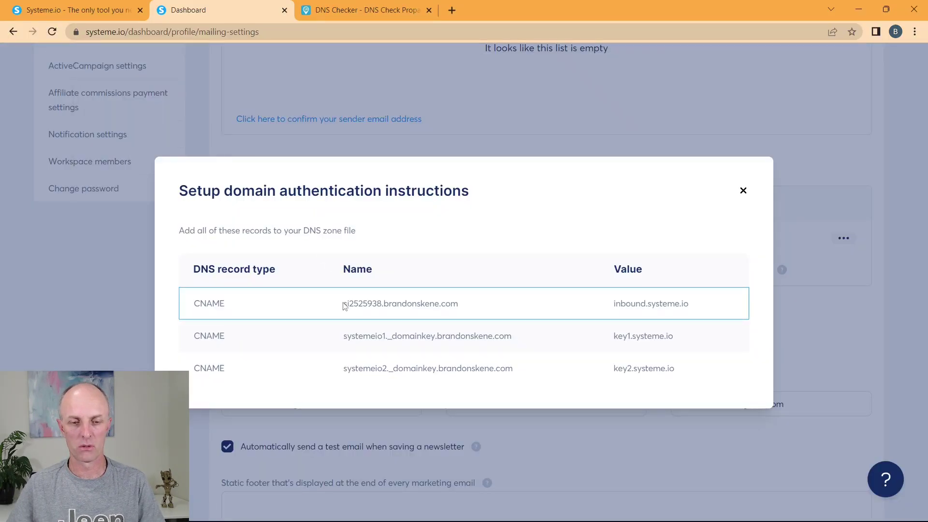
{"action": "left_click_drag", "start_coordinate": [345, 305], "coordinate": [384, 308]}
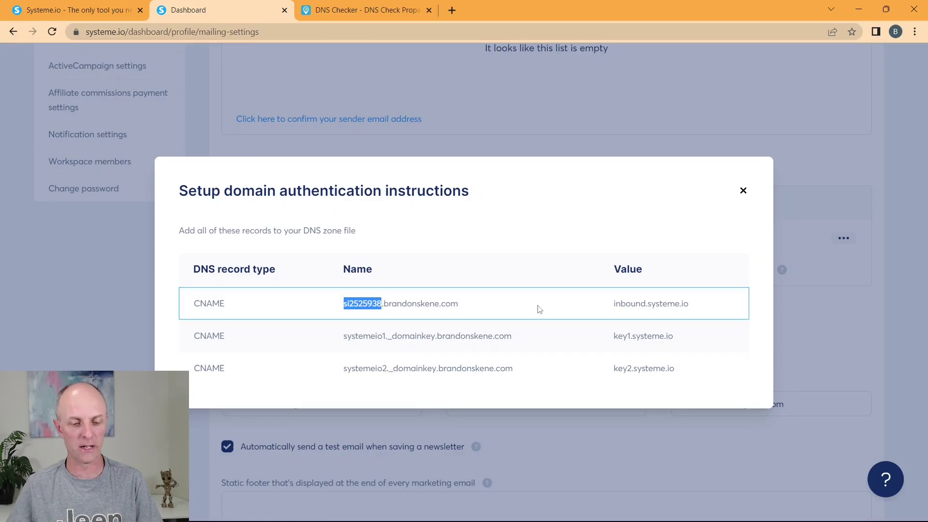
{"action": "key", "text": "alt+Tab"}
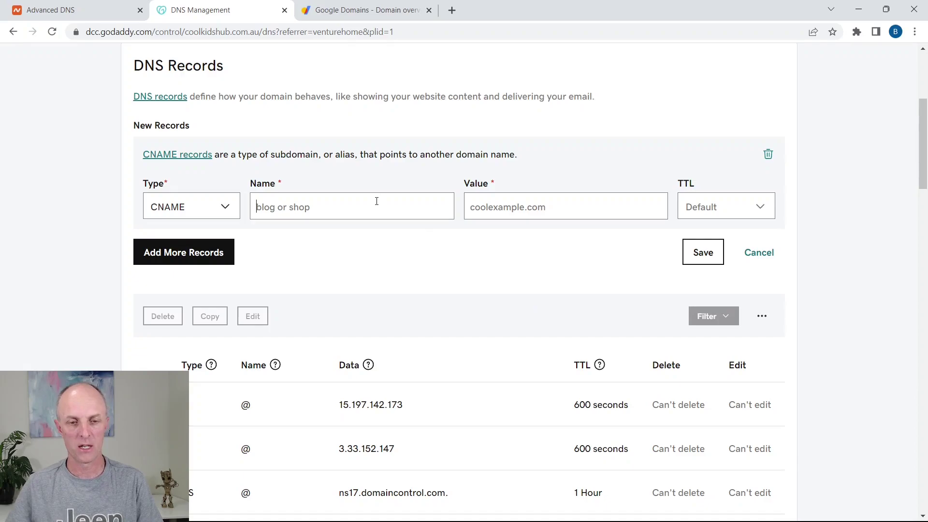
{"action": "left_click", "coordinate": [377, 201]}
{"action": "key", "text": "ctrl+v"}
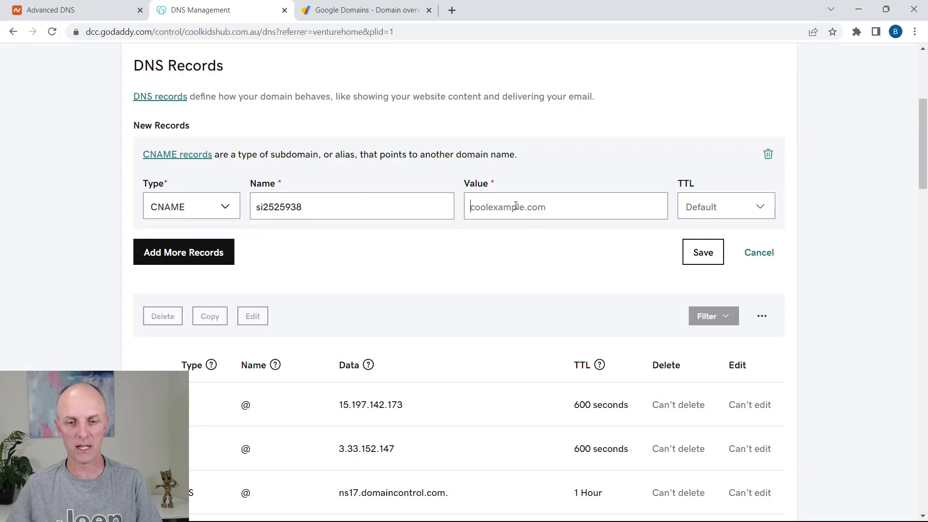
Step: Fill the record's value with inbound.systeme.io and review the form
{"action": "key", "text": "alt+Tab"}
{"action": "left_click", "coordinate": [615, 305]}
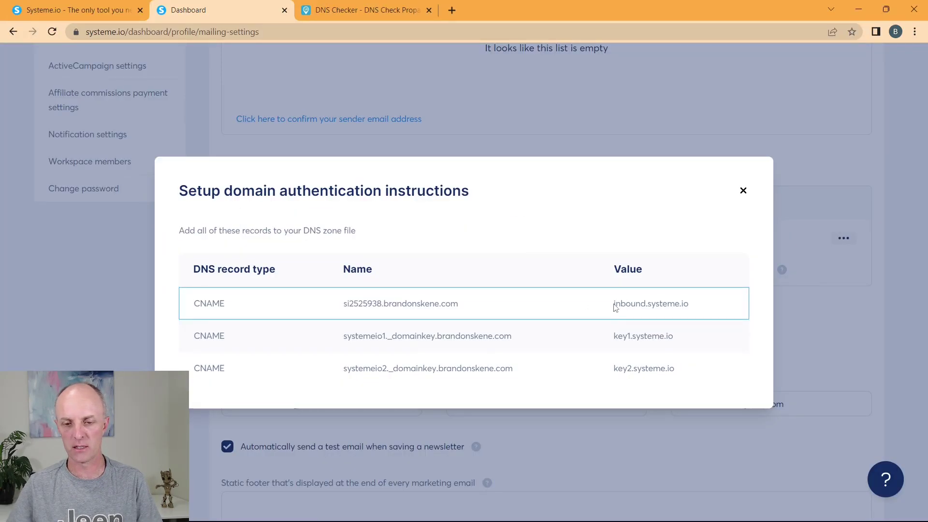
{"action": "left_click_drag", "start_coordinate": [616, 308], "coordinate": [729, 308]}
{"action": "key", "text": "ctrl+c"}
{"action": "key", "text": "alt+Tab"}
{"action": "key", "text": "ctrl+v"}
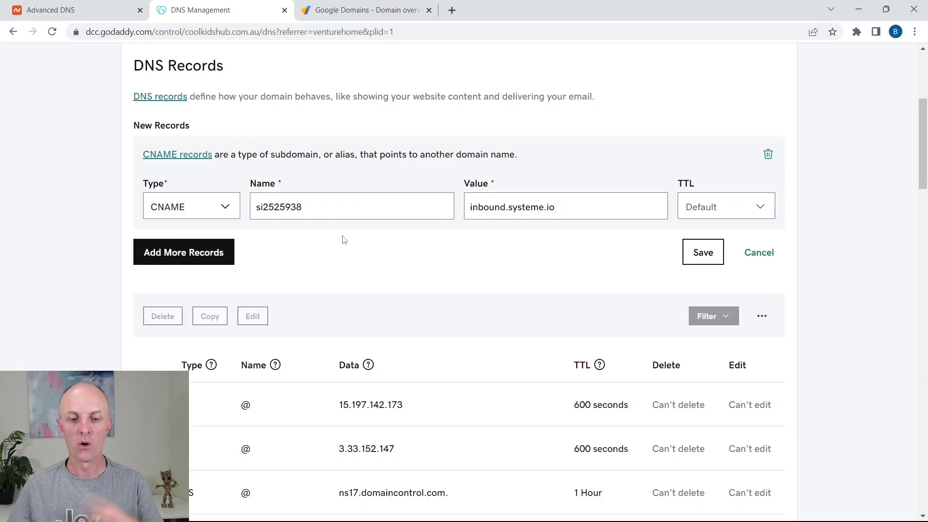
{"action": "scroll", "coordinate": [422, 289], "scroll_direction": "down", "scroll_amount": 5}
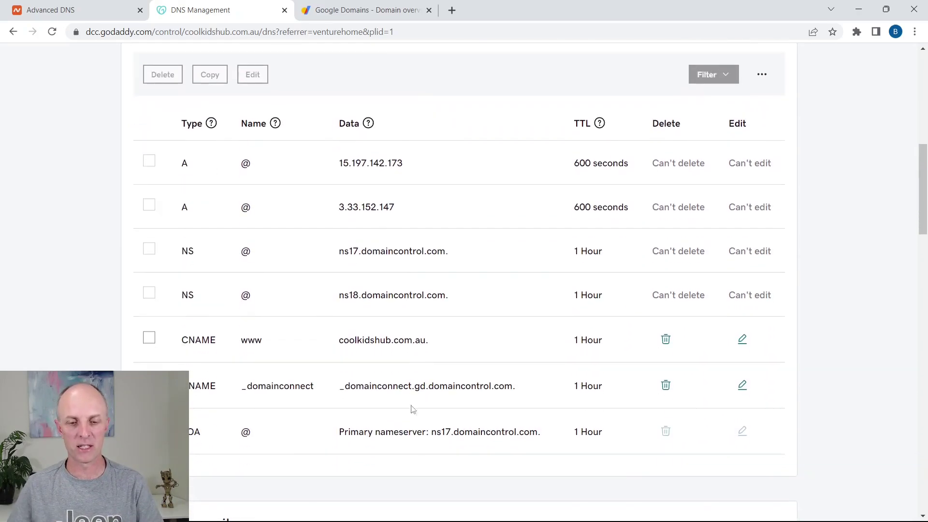
{"action": "scroll", "coordinate": [490, 314], "scroll_direction": "up", "scroll_amount": 8}
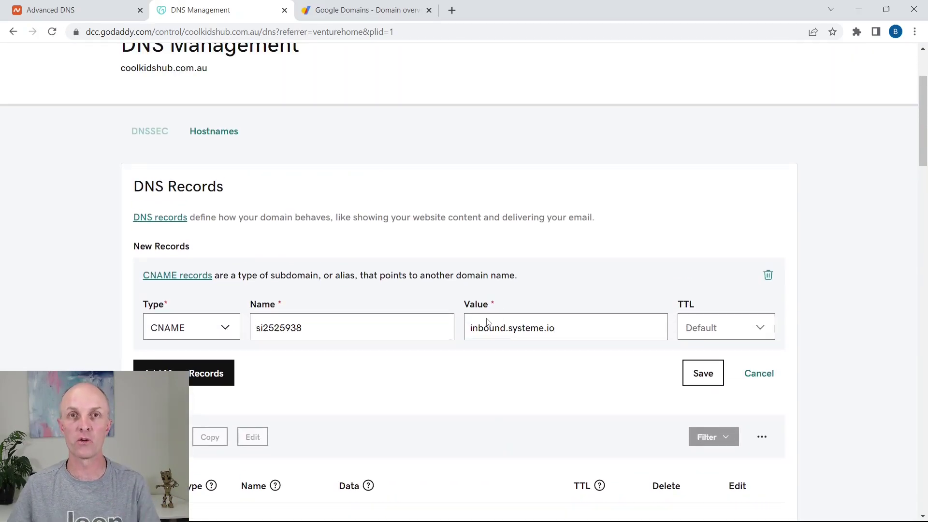
{"action": "scroll", "coordinate": [488, 322], "scroll_direction": "up", "scroll_amount": 3}
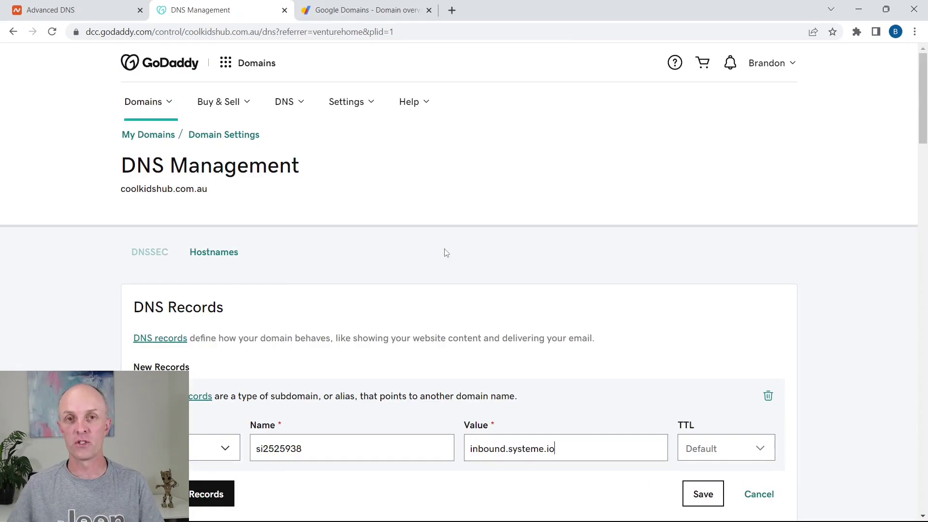
{"action": "scroll", "coordinate": [556, 232], "scroll_direction": "down", "scroll_amount": 3}
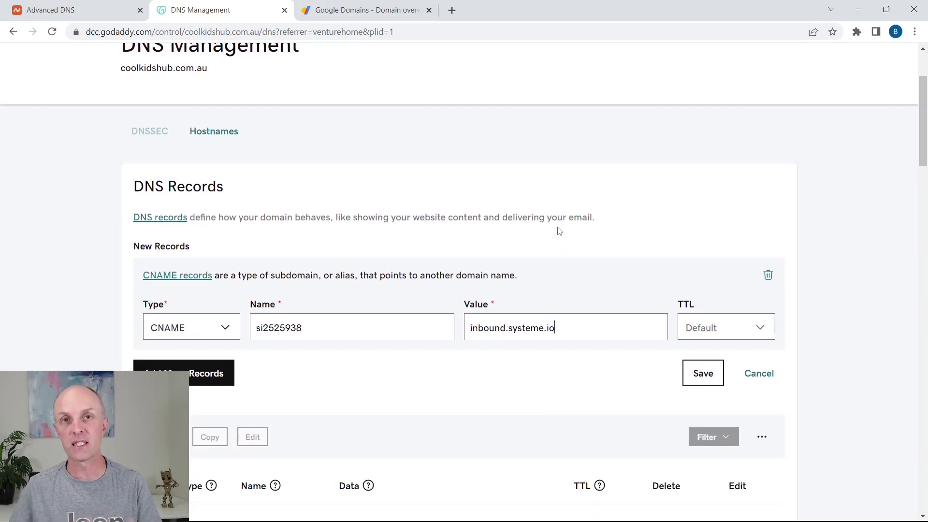
{"action": "scroll", "coordinate": [578, 206], "scroll_direction": "up", "scroll_amount": 3}
Step: In Google Domains, open coolkidshub.com's DNS page and make its custom records editable
{"action": "left_click", "coordinate": [355, 10]}
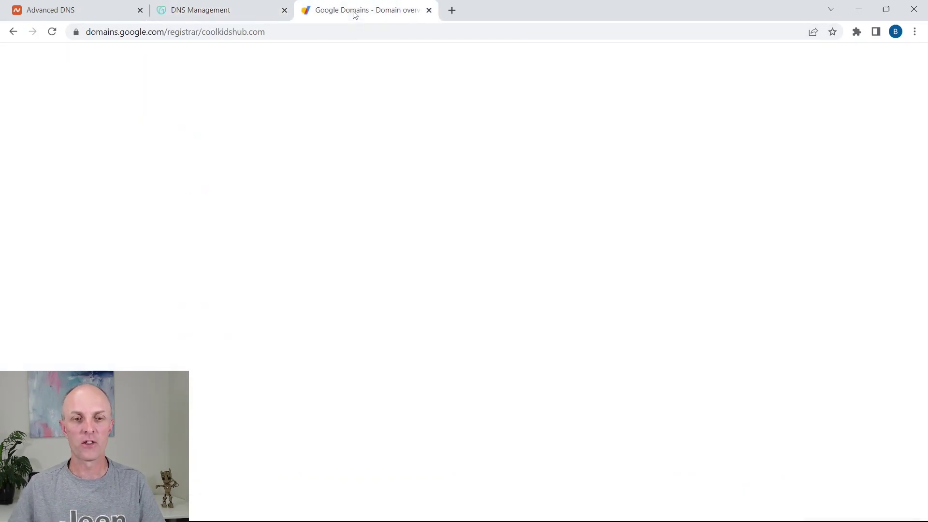
{"action": "scroll", "coordinate": [578, 175], "scroll_direction": "up", "scroll_amount": 5}
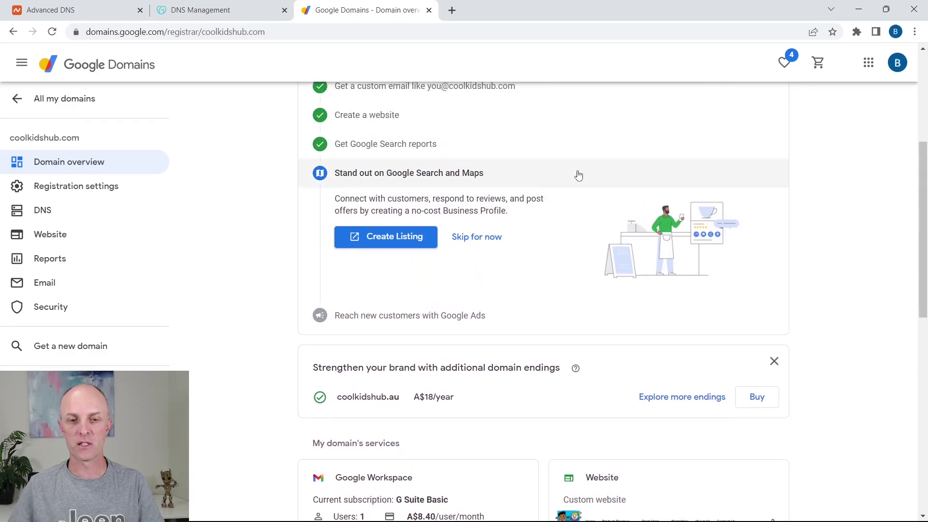
{"action": "scroll", "coordinate": [578, 175], "scroll_direction": "up", "scroll_amount": 1}
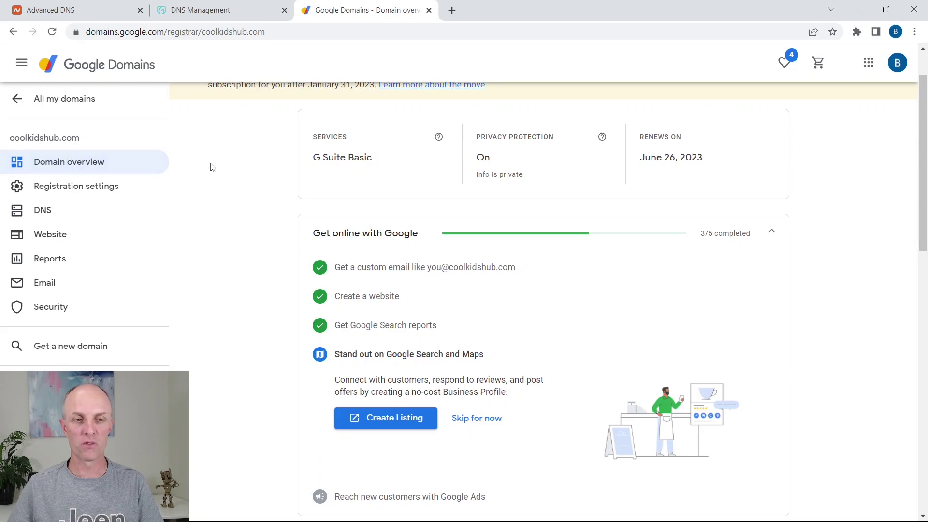
{"action": "left_click", "coordinate": [44, 216]}
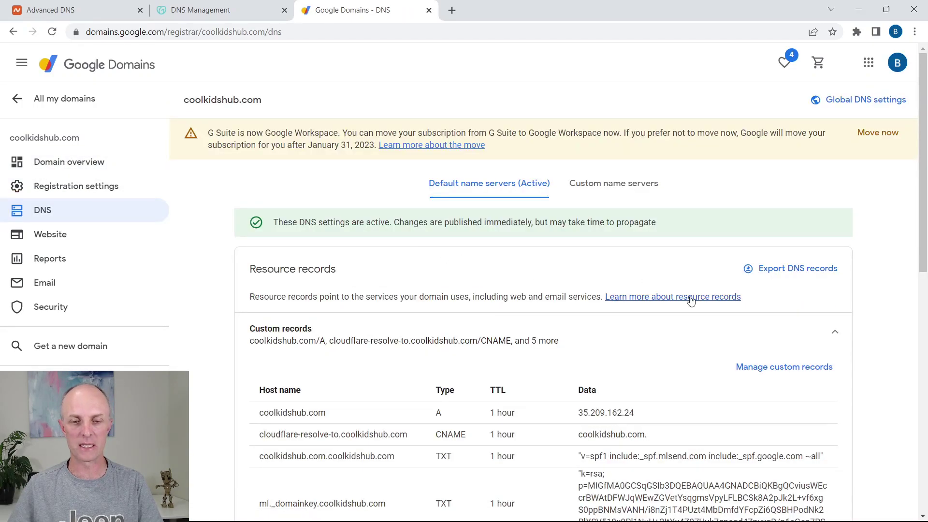
{"action": "scroll", "coordinate": [682, 292], "scroll_direction": "down", "scroll_amount": 2}
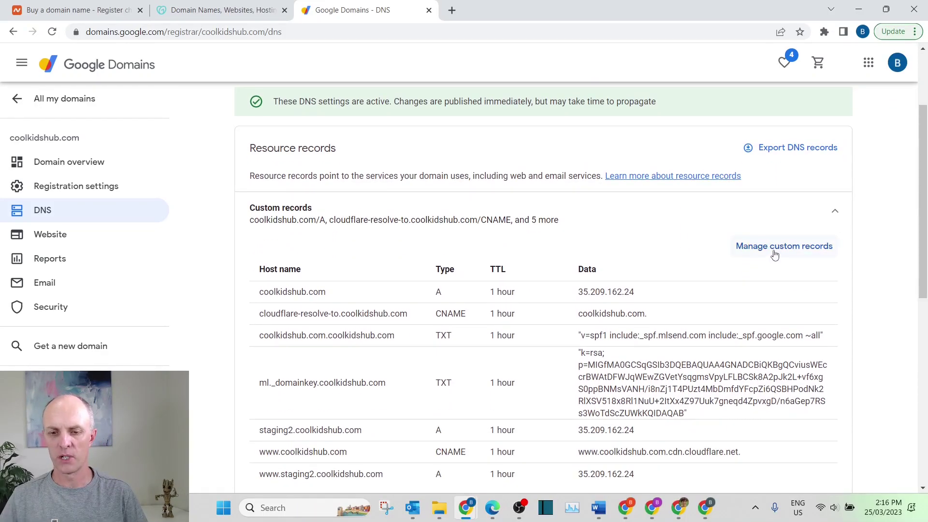
{"action": "left_click", "coordinate": [775, 248]}
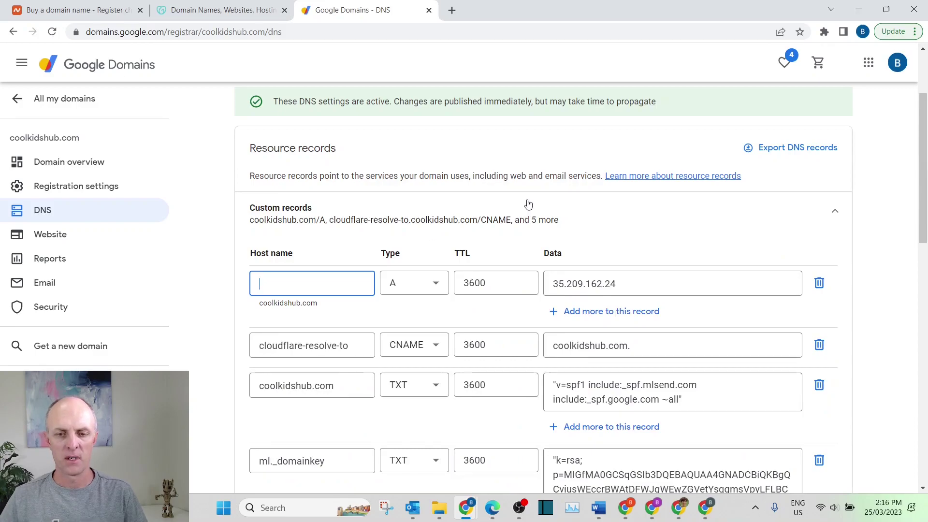
Step: Add a new CNAME record with host name si2525938 copied from Systeme.io
{"action": "scroll", "coordinate": [528, 205], "scroll_direction": "down", "scroll_amount": 9}
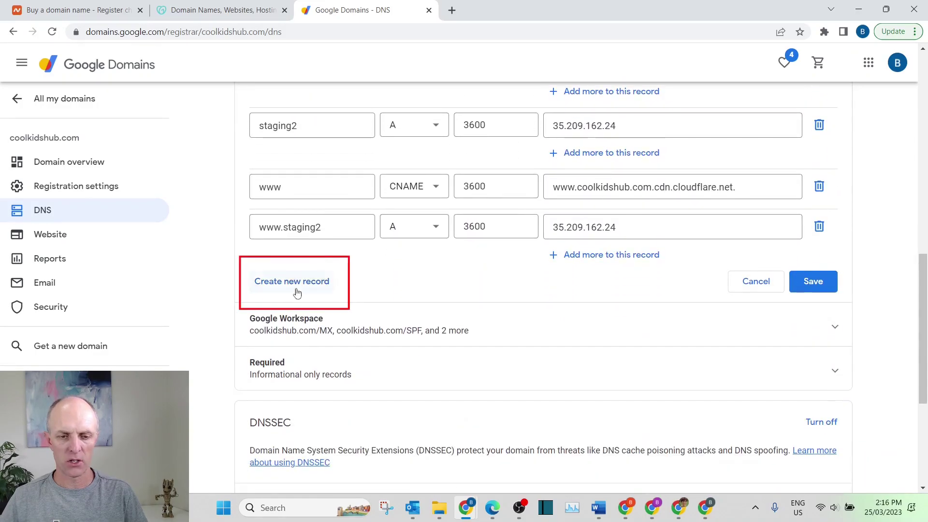
{"action": "left_click", "coordinate": [296, 283]}
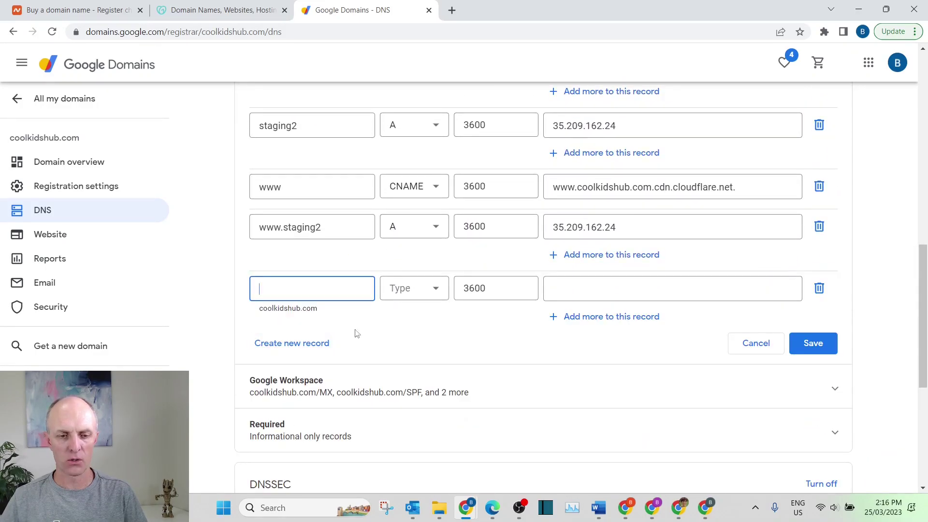
{"action": "key", "text": "alt+Tab"}
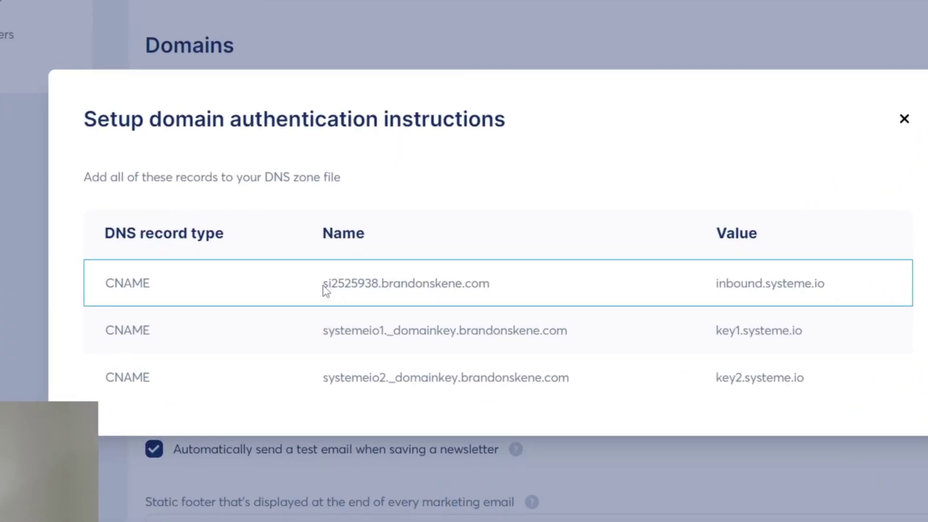
{"action": "left_click_drag", "start_coordinate": [323, 286], "coordinate": [379, 285]}
{"action": "key", "text": "ctrl+c"}
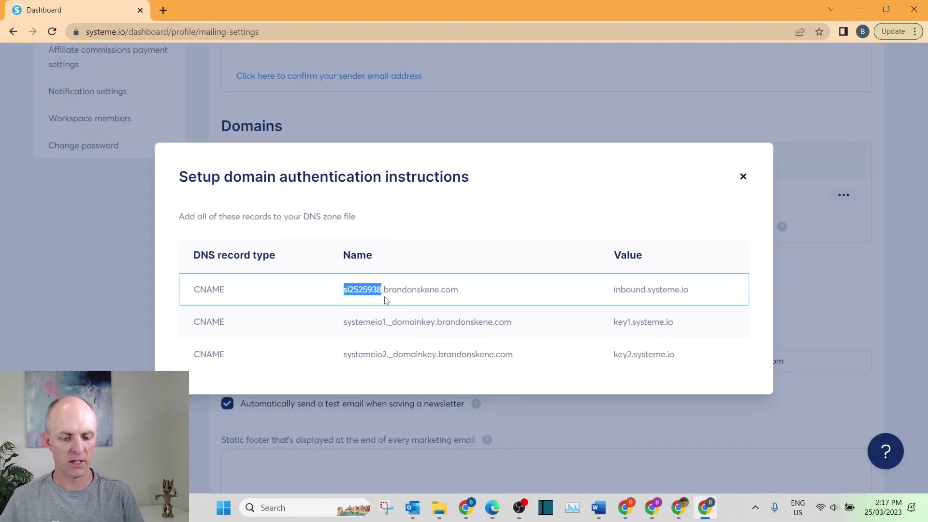
{"action": "key", "text": "alt+Tab"}
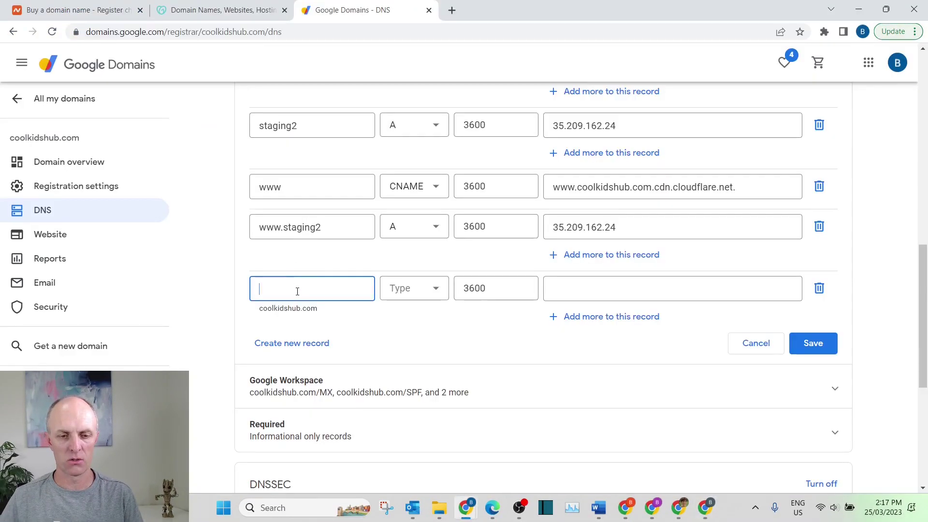
{"action": "key", "text": "ctrl+v"}
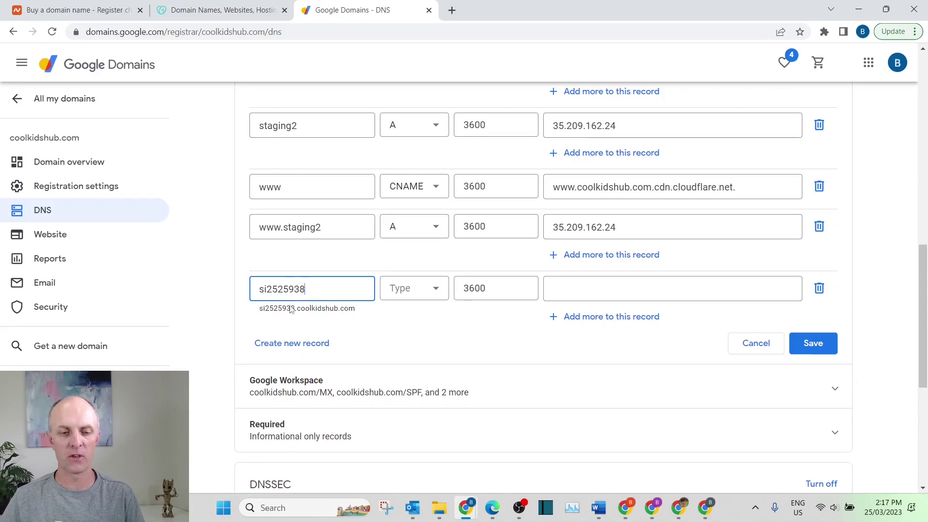
{"action": "left_click", "coordinate": [412, 295]}
{"action": "left_click", "coordinate": [413, 406]}
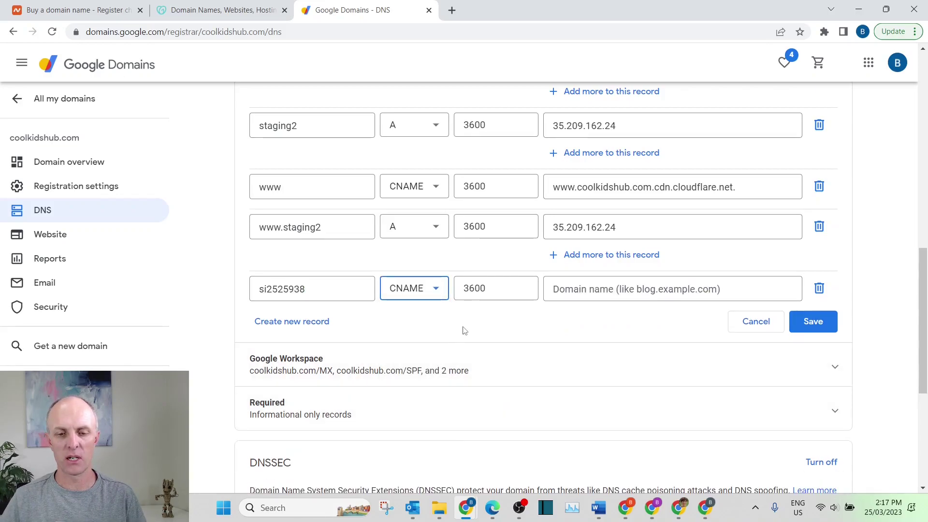
Step: Set the CNAME value to inbound.systeme.io and add another empty record row
{"action": "left_click", "coordinate": [623, 290]}
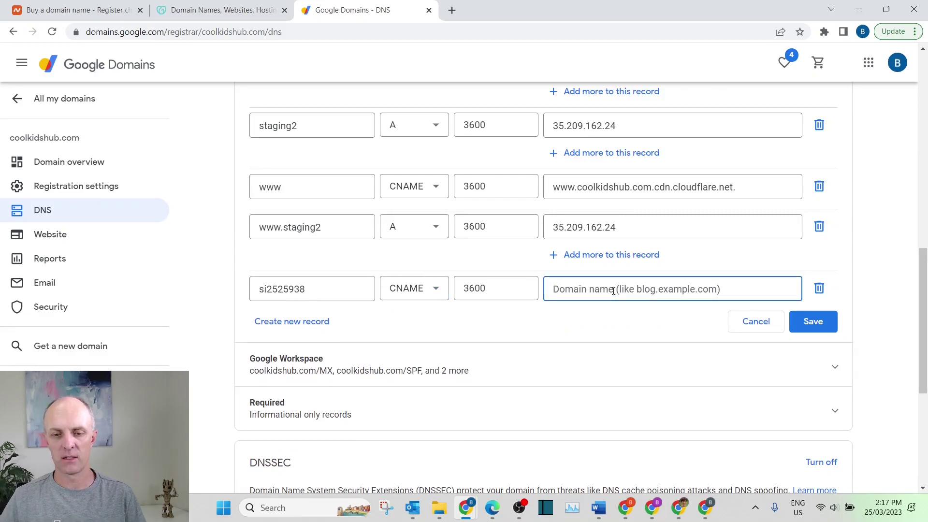
{"action": "key", "text": "alt+Tab"}
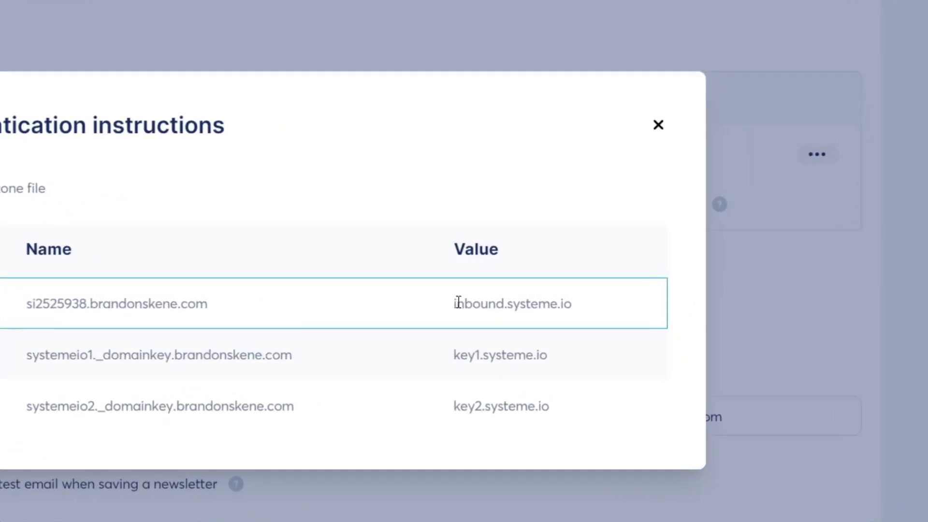
{"action": "left_click_drag", "start_coordinate": [458, 303], "coordinate": [542, 305]}
{"action": "left_click_drag", "start_coordinate": [453, 304], "coordinate": [582, 302]}
{"action": "key", "text": "ctrl+c"}
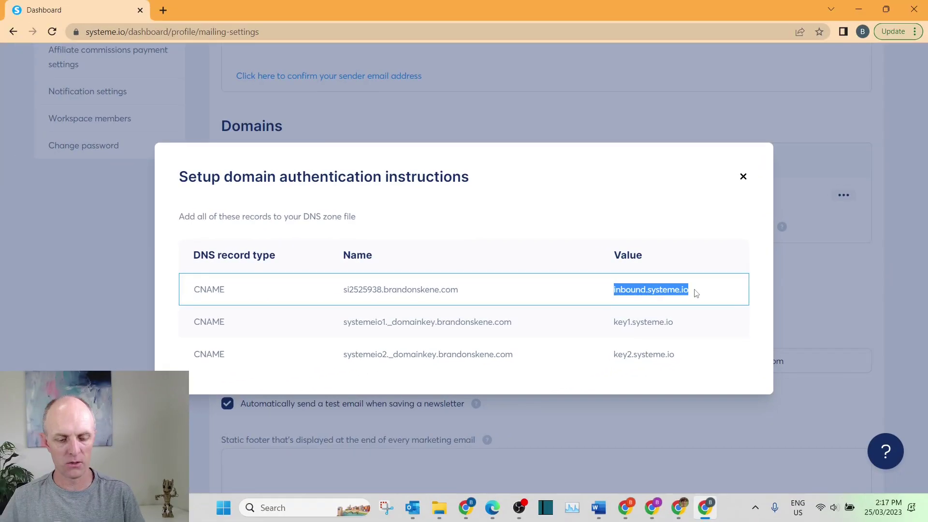
{"action": "key", "text": "alt+Tab"}
{"action": "key", "text": "ctrl+v"}
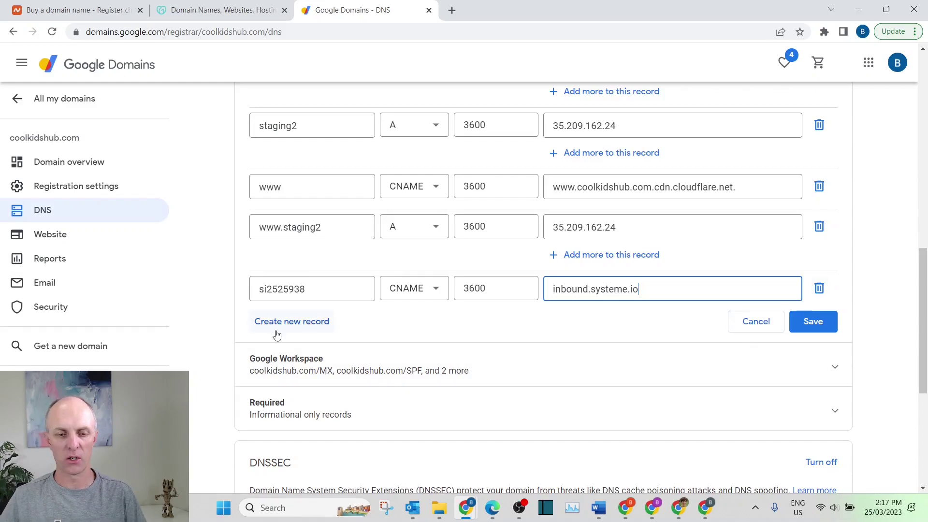
{"action": "left_click", "coordinate": [292, 323]}
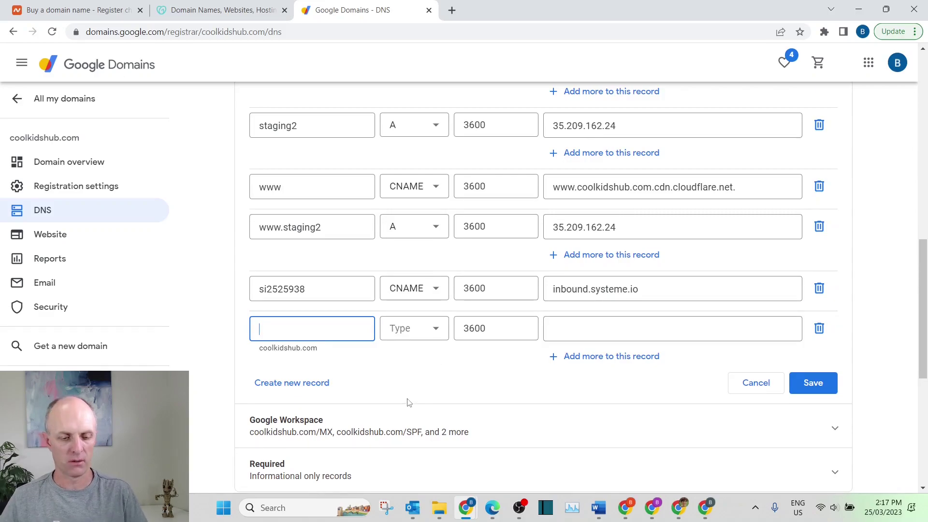
Step: Return to the Systeme.io window showing the three CNAME records for brandonskene.com
{"action": "key", "text": "alt+Tab"}
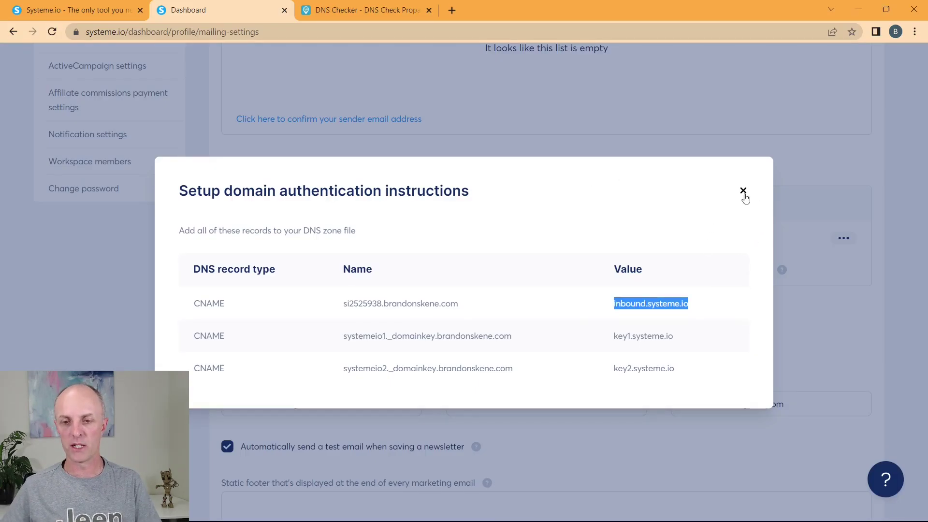
Step: Close the authentication instructions and reload to check brandonskene.com's status under Domains
{"action": "left_click", "coordinate": [743, 192]}
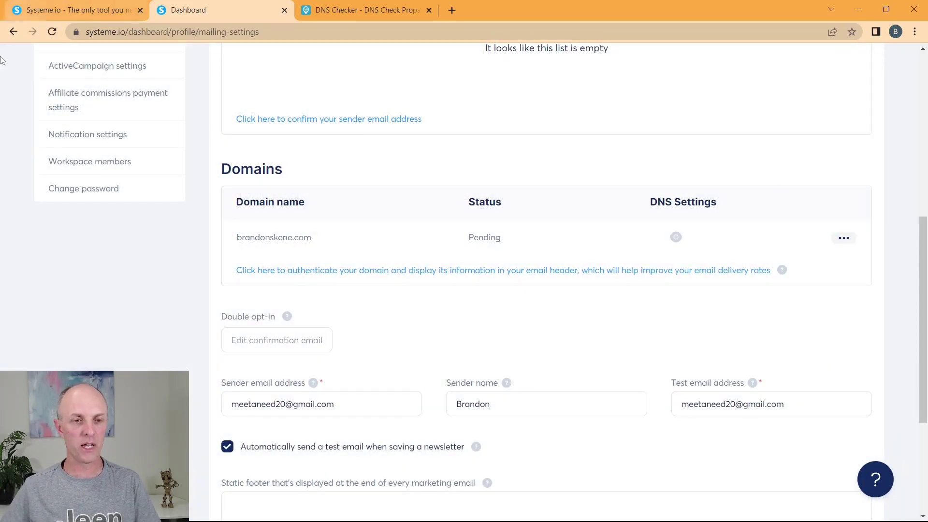
{"action": "key", "text": "F5"}
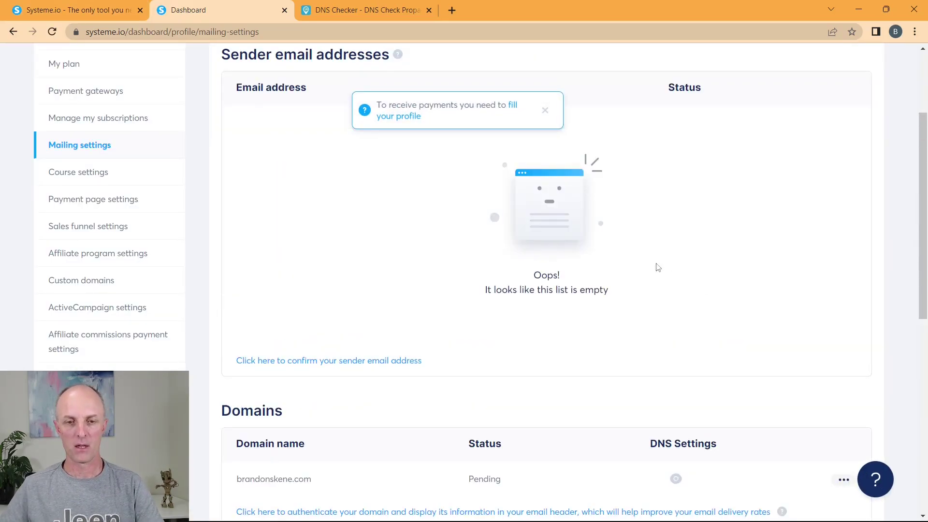
{"action": "scroll", "coordinate": [676, 237], "scroll_direction": "down", "scroll_amount": 1}
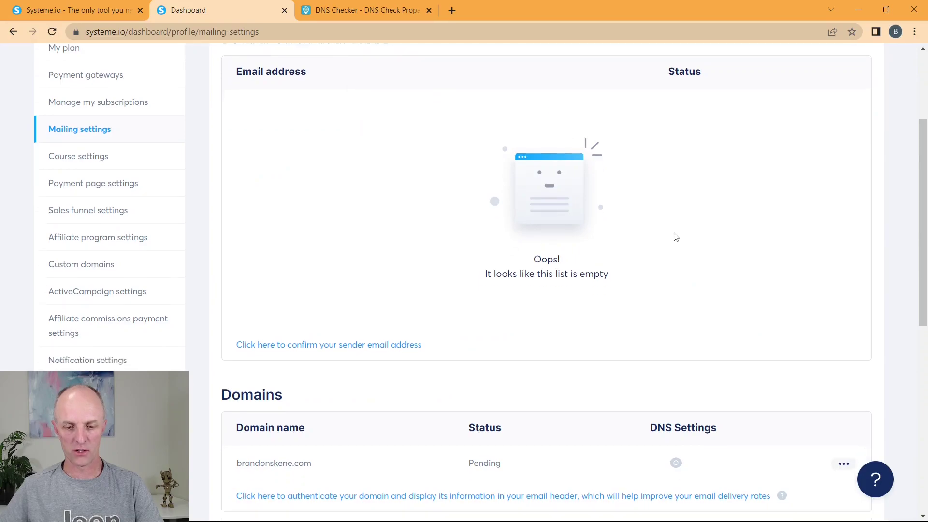
{"action": "scroll", "coordinate": [676, 237], "scroll_direction": "down", "scroll_amount": 3}
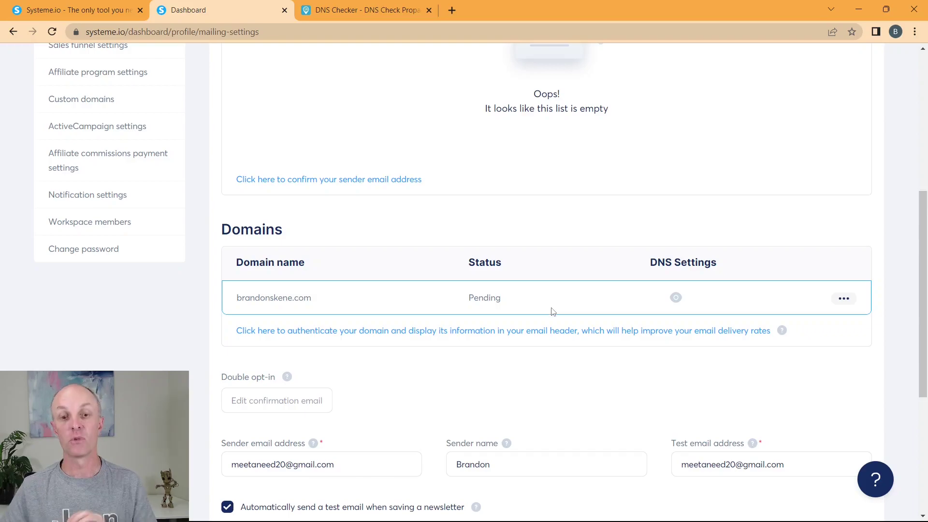
{"action": "scroll", "coordinate": [580, 274], "scroll_direction": "down", "scroll_amount": 1}
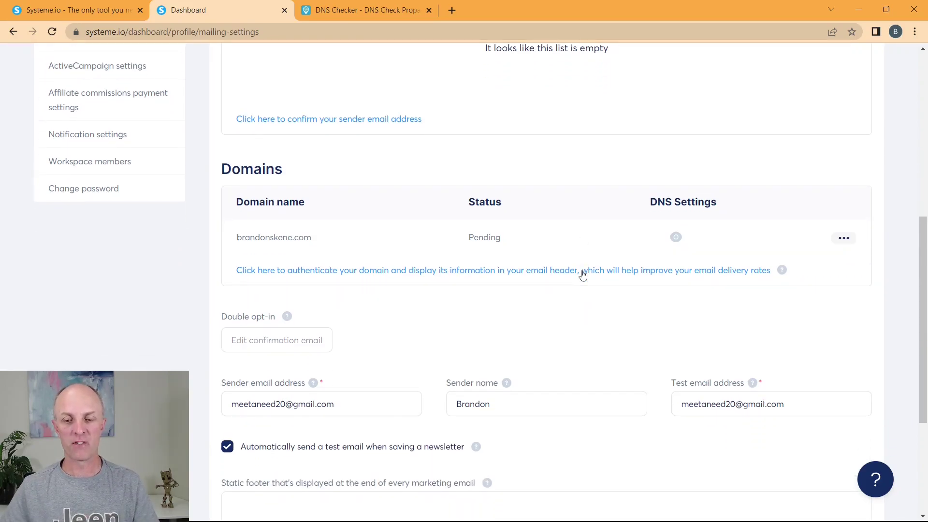
{"action": "scroll", "coordinate": [452, 360], "scroll_direction": "down", "scroll_amount": 1}
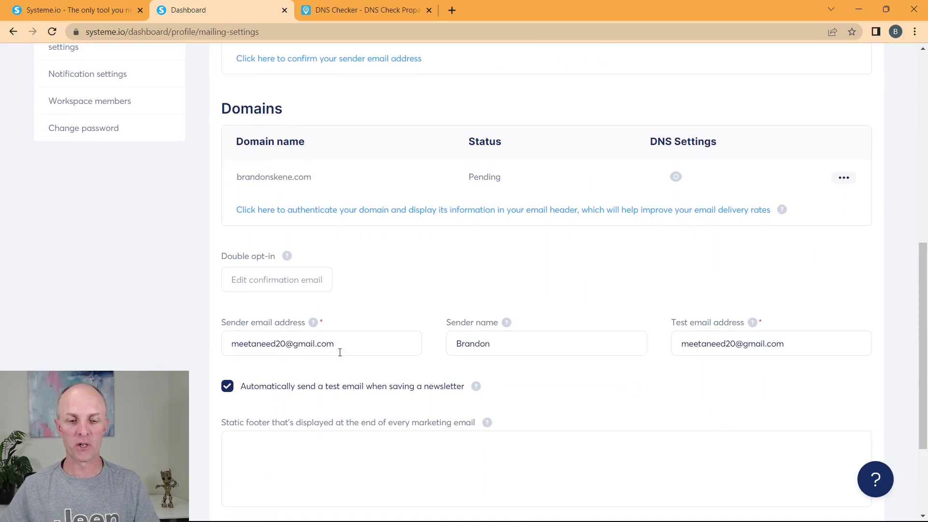
{"action": "left_click_drag", "start_coordinate": [370, 342], "coordinate": [207, 353]}
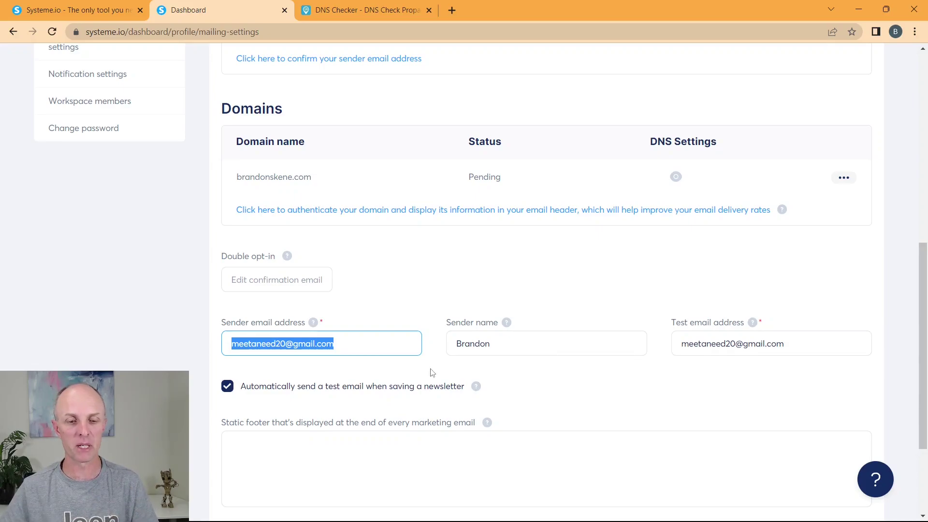
{"action": "left_click_drag", "start_coordinate": [348, 345], "coordinate": [210, 355]}
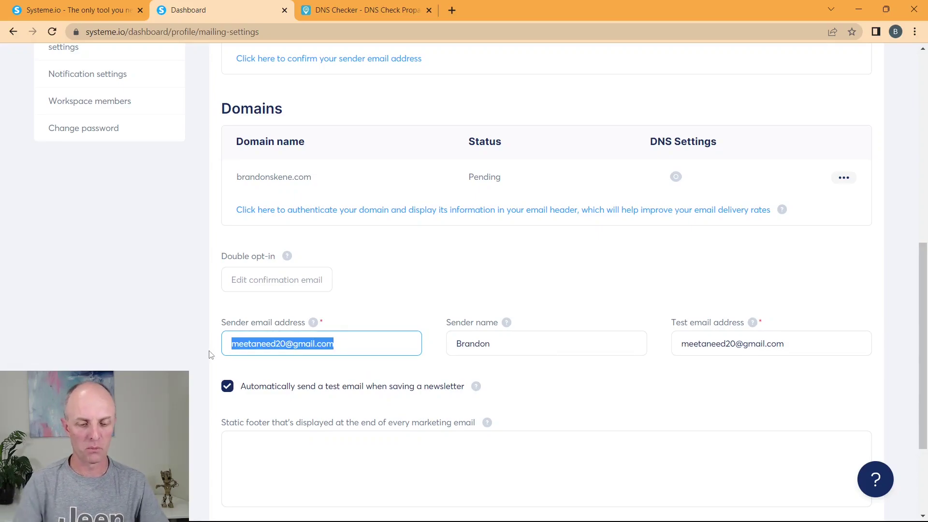
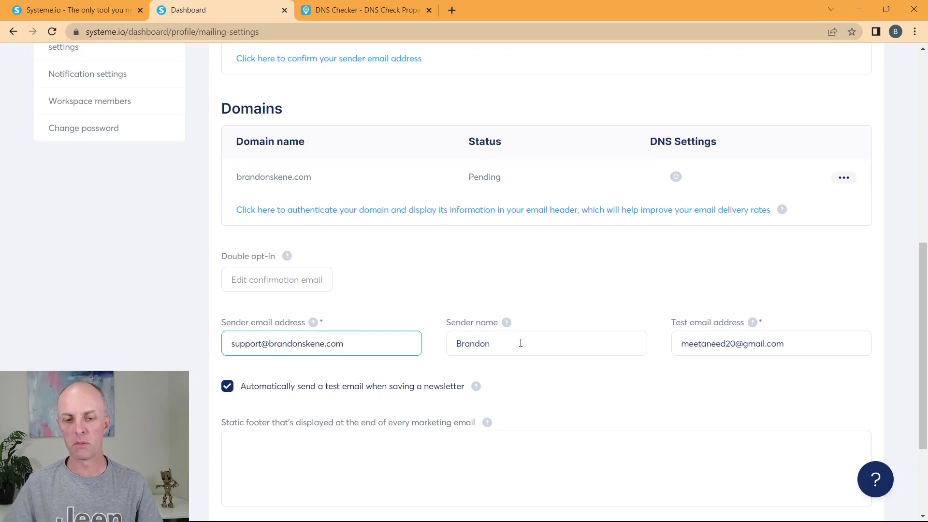
{"action": "left_click", "coordinate": [532, 343]}
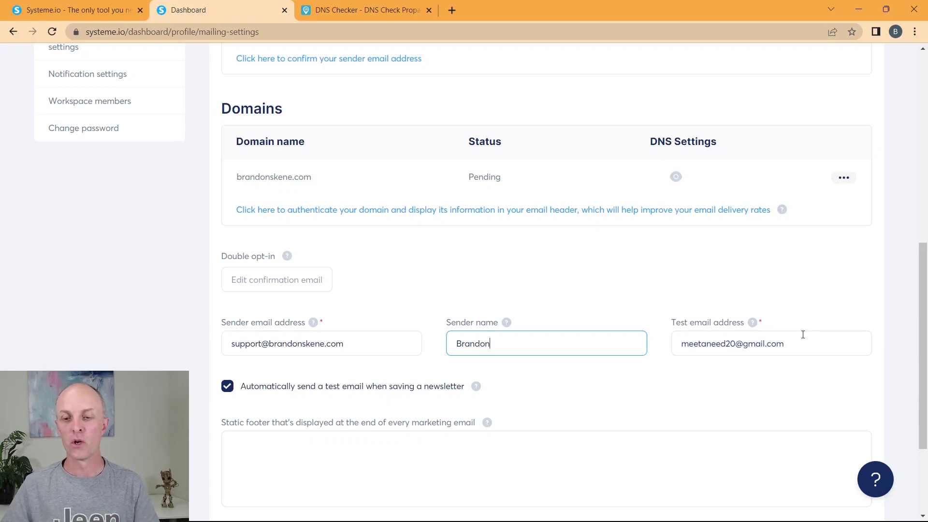
{"action": "scroll", "coordinate": [628, 285], "scroll_direction": "down", "scroll_amount": 1}
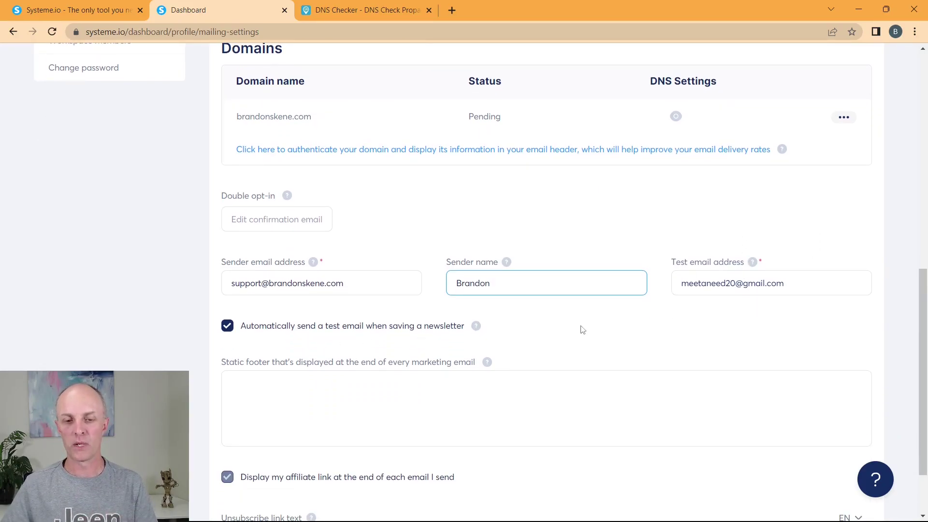
{"action": "scroll", "coordinate": [583, 328], "scroll_direction": "down", "scroll_amount": 1}
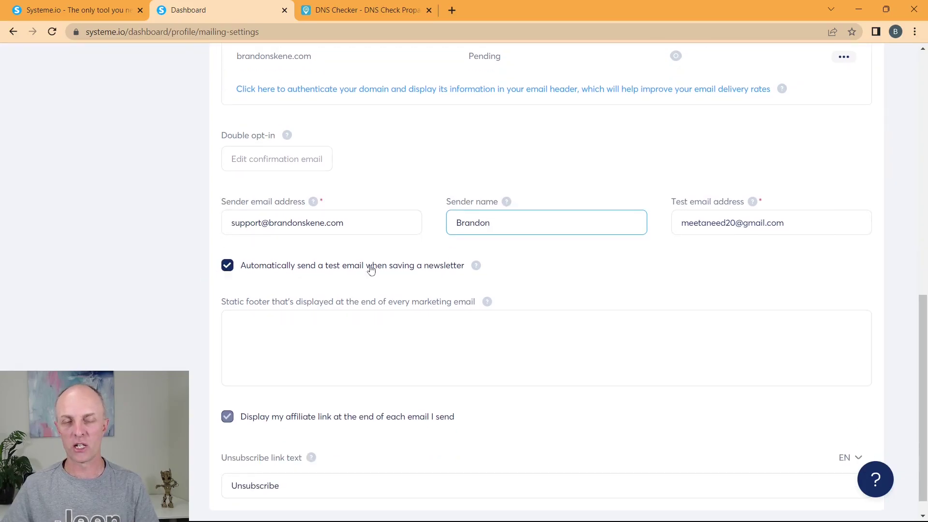
{"action": "scroll", "coordinate": [595, 255], "scroll_direction": "down", "scroll_amount": 1}
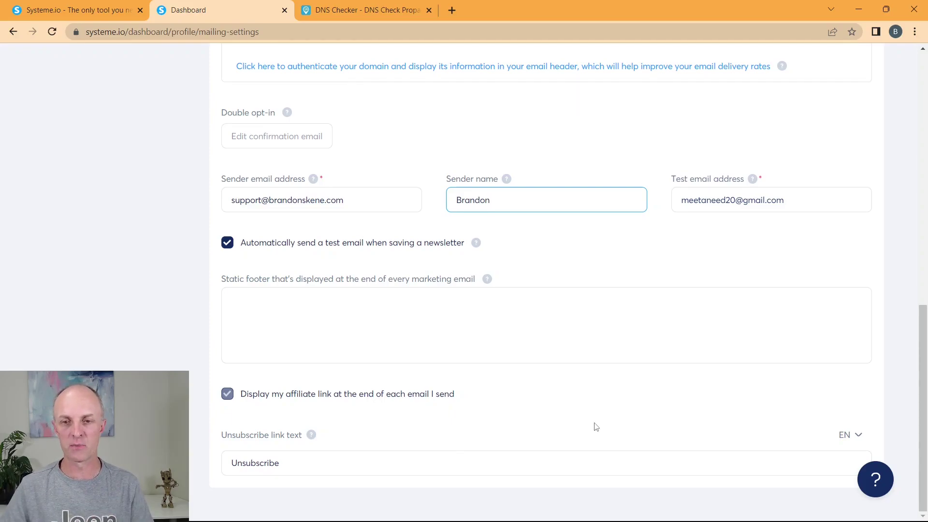
Step: Save the mailing settings, then reload to confirm brandonskene.com is still Pending
{"action": "scroll", "coordinate": [760, 355], "scroll_direction": "up", "scroll_amount": 15}
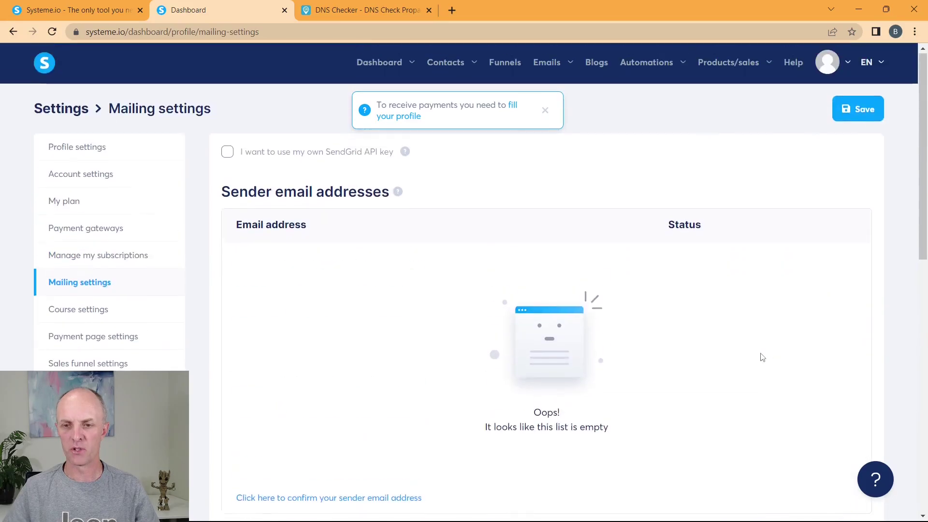
{"action": "left_click", "coordinate": [864, 112]}
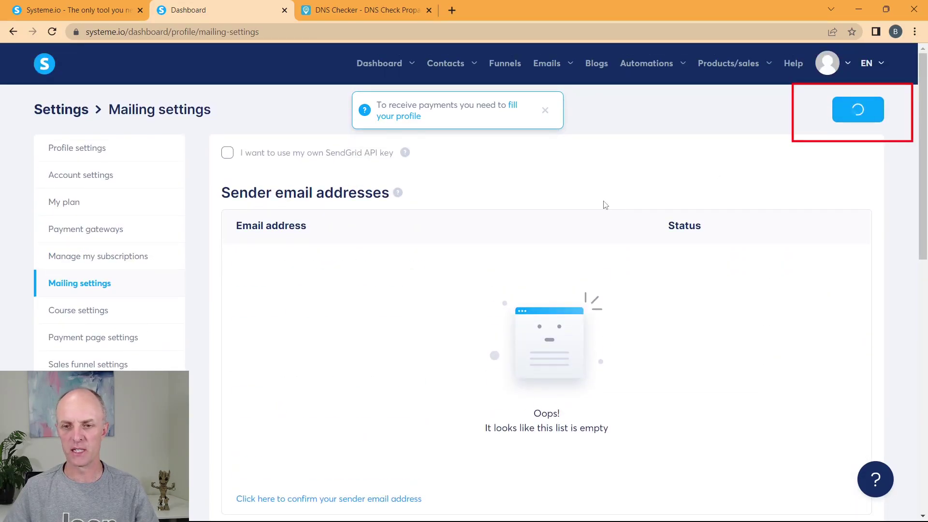
{"action": "left_click", "coordinate": [52, 31]}
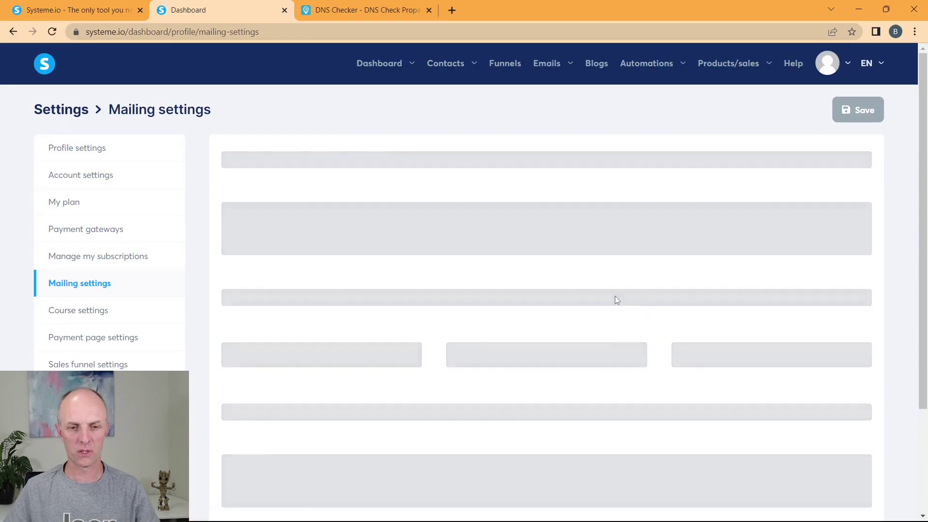
{"action": "scroll", "coordinate": [615, 267], "scroll_direction": "down", "scroll_amount": 5}
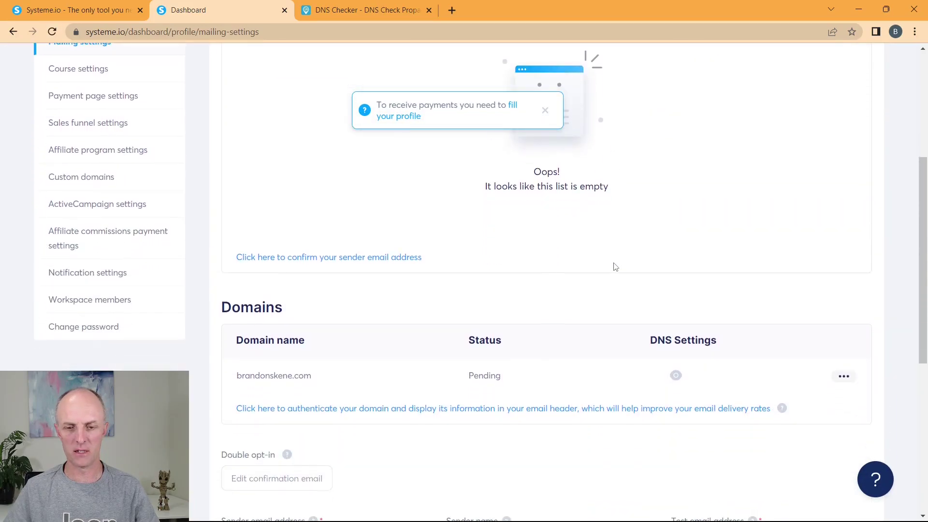